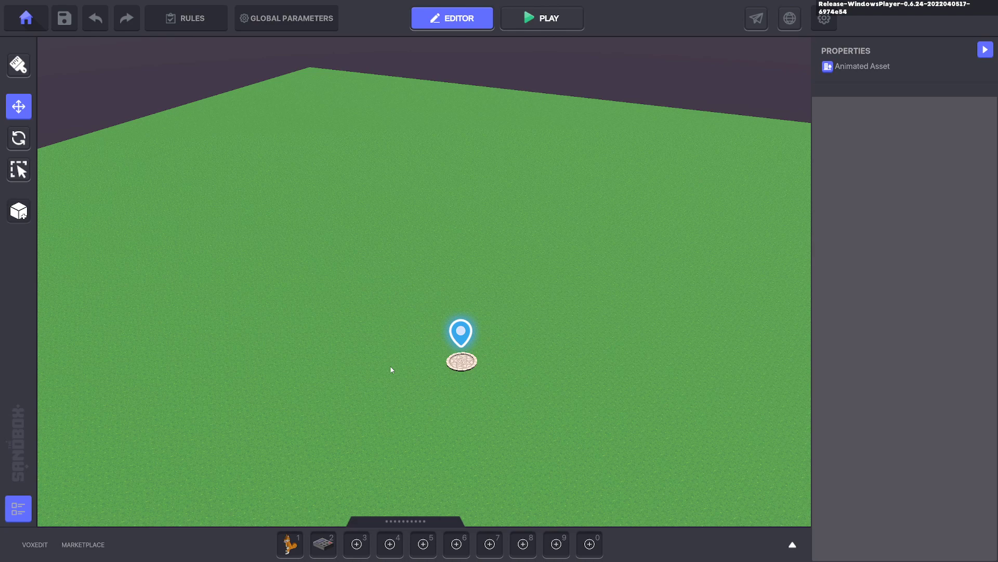
Place the Dogejira asset on the grass just behind the spawn point and select it for editing
scroll(388, 367, up, 3)
key(1)
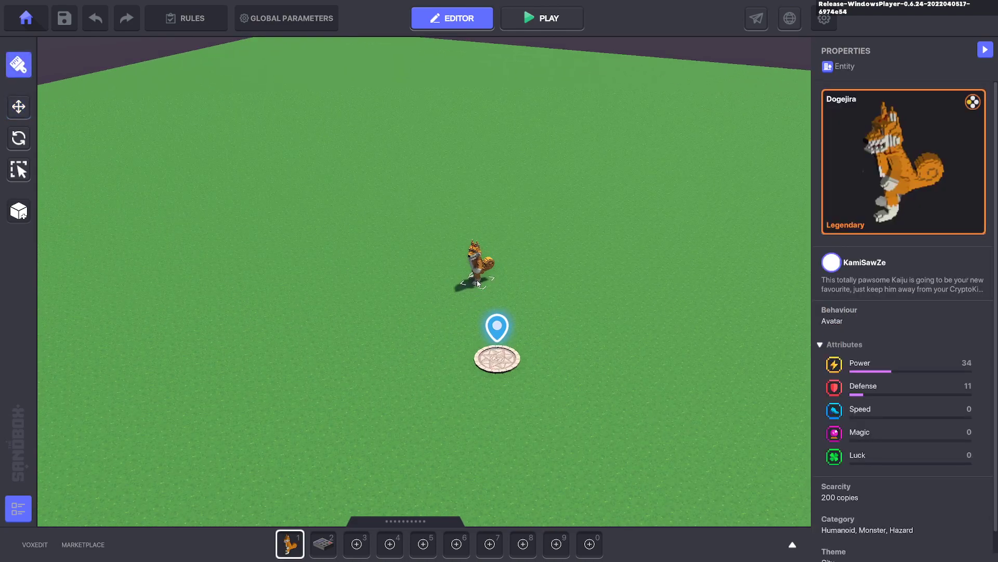
click(474, 281)
click(19, 107)
click(466, 269)
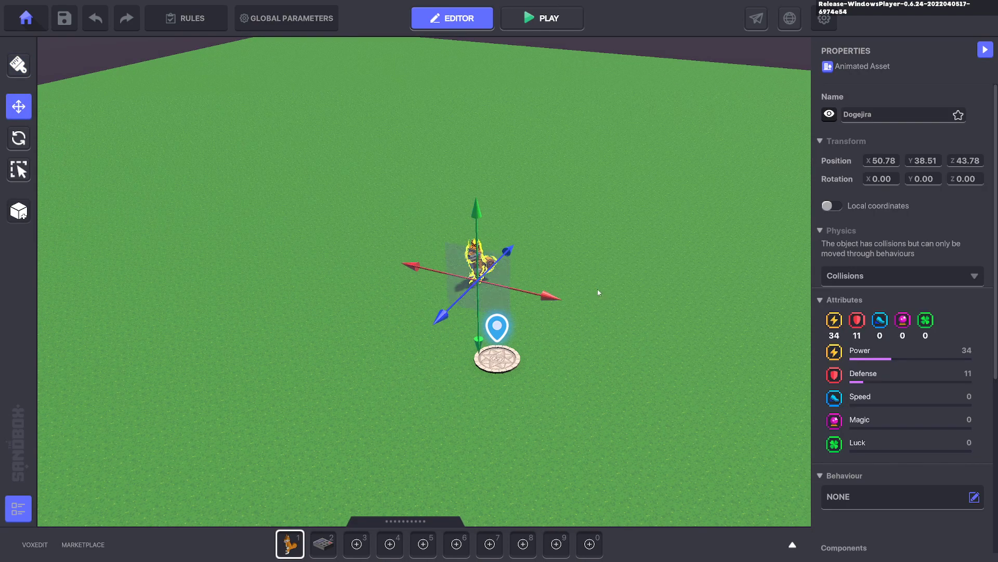
Assign the Predator behaviour to Dogejira
scroll(870, 341, down, 5)
click(887, 208)
scroll(514, 364, down, 4)
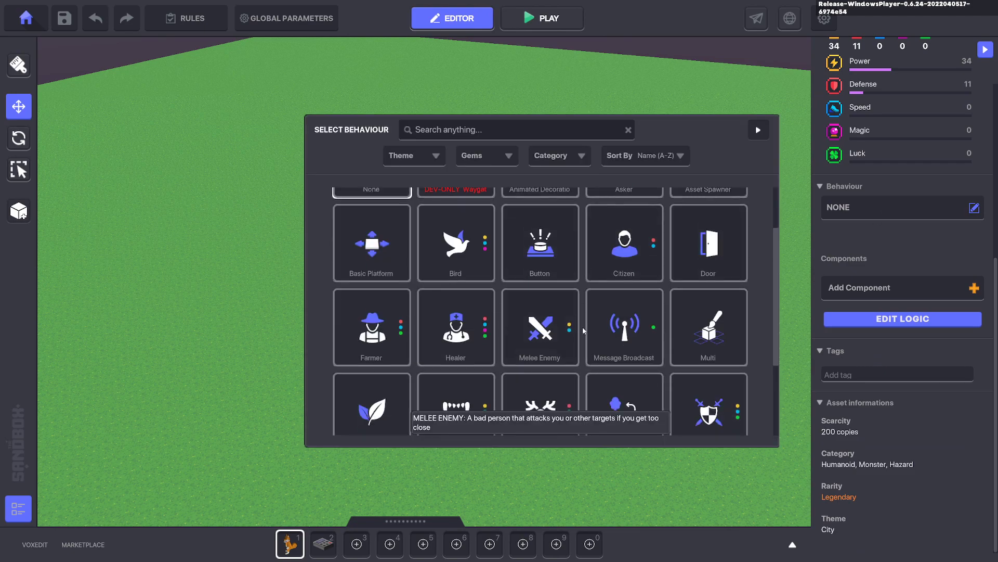
click(472, 354)
scroll(915, 335, down, 3)
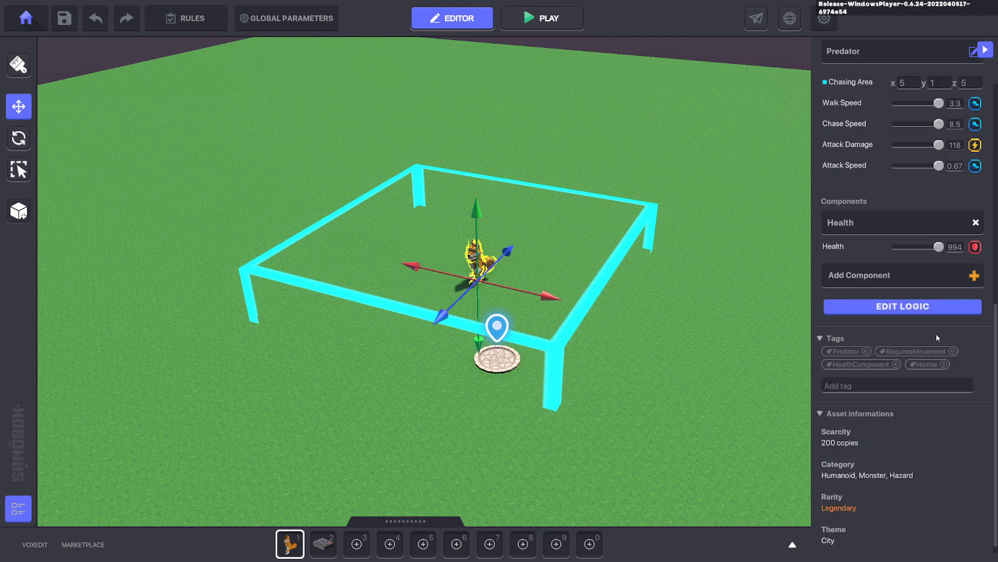
Set the Predator's Max Hunger to 1,000 in Dogejira's logic settings and deselect the asset
click(907, 307)
scroll(913, 463, down, 1)
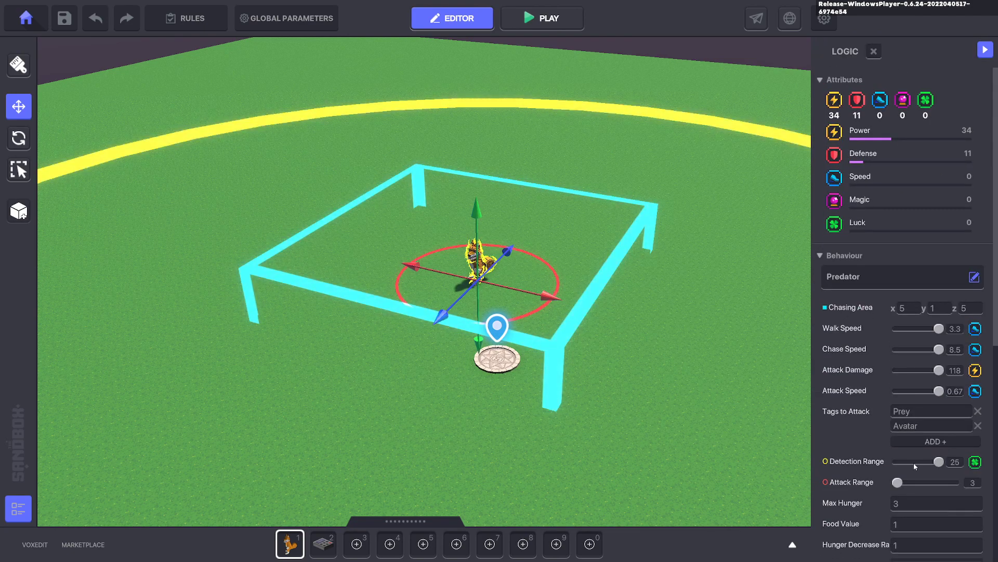
click(919, 503)
text(1,)
text(000)
key(Return)
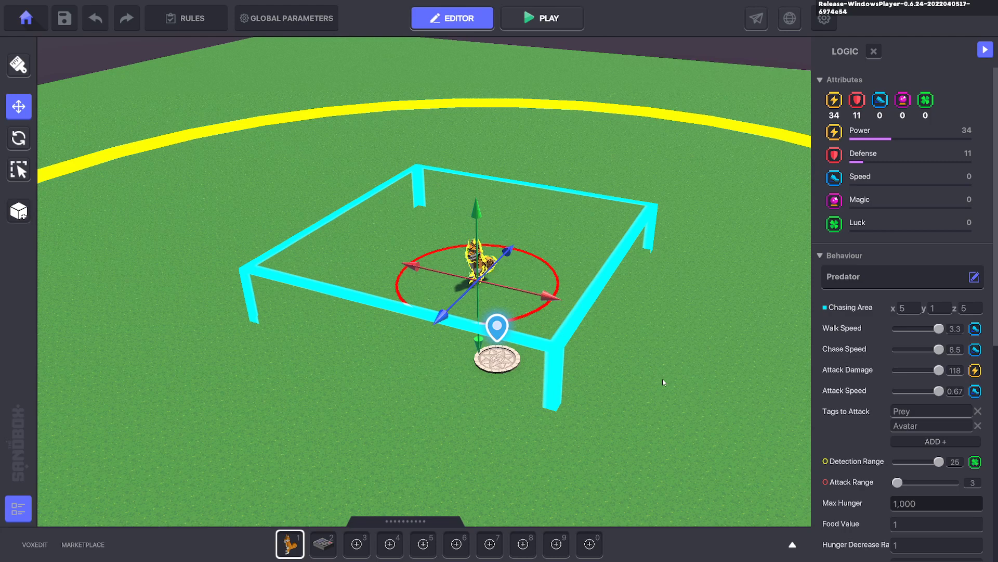
click(655, 353)
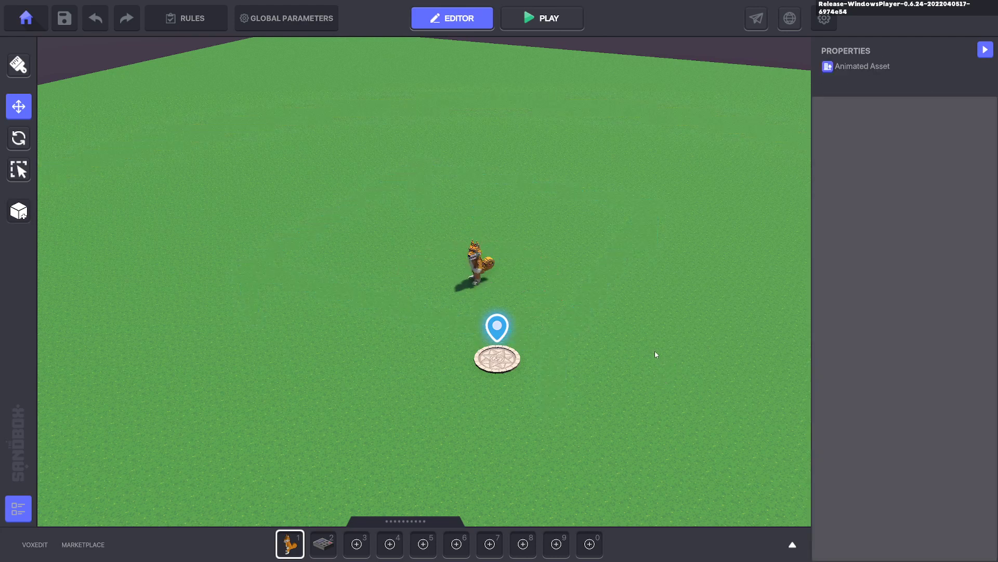
Place a NumPad Switch on the grass to one side of the spawn point and select it
scroll(412, 366, up, 3)
click(321, 544)
click(309, 307)
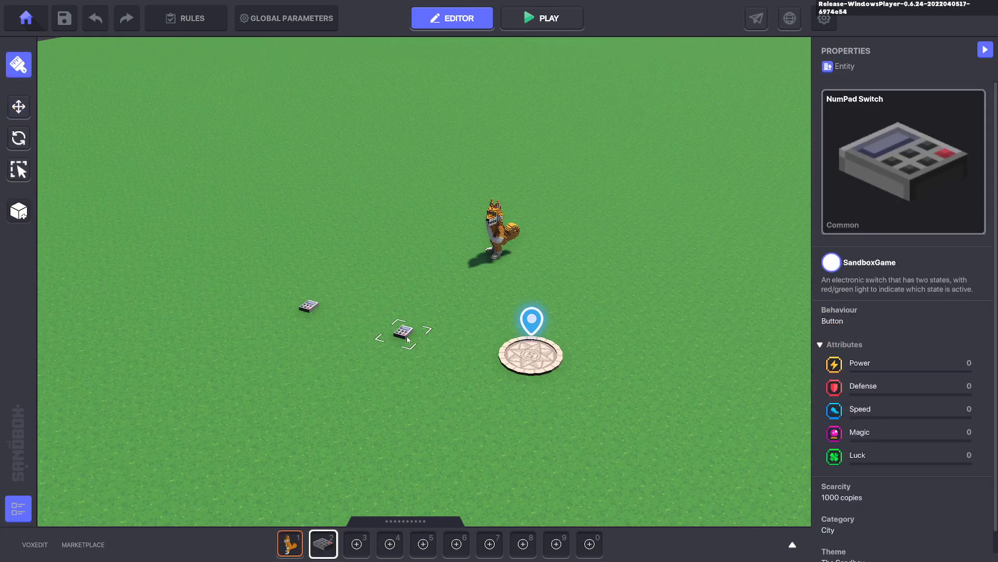
click(18, 107)
click(309, 306)
Change the NumPad Switch's behaviour from Button to Message Broadcaster
scroll(882, 348, down, 6)
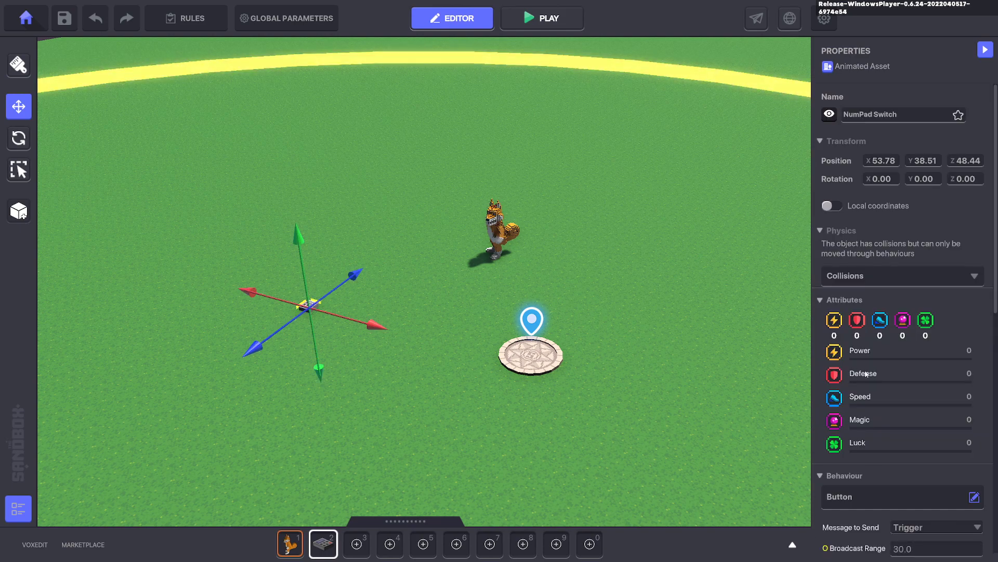
click(975, 293)
click(974, 185)
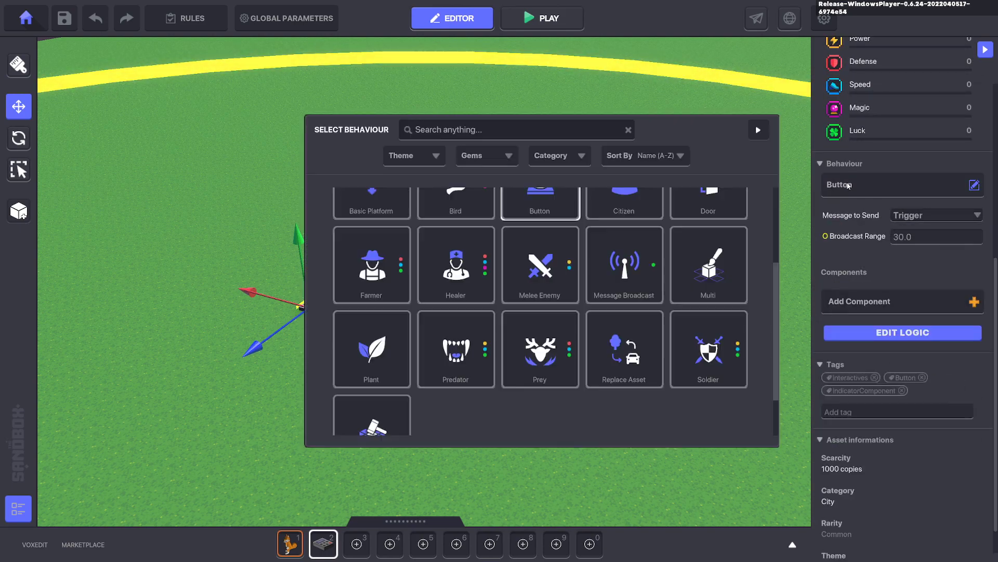
click(623, 281)
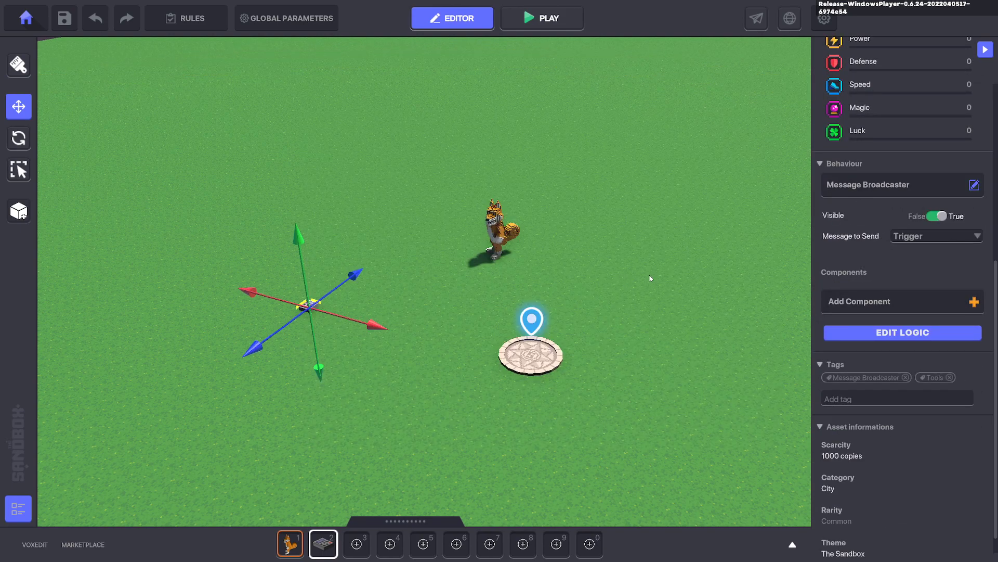
Add a Toggle Behaviour component to the switch and set its Toggle Message to none
click(898, 302)
click(457, 382)
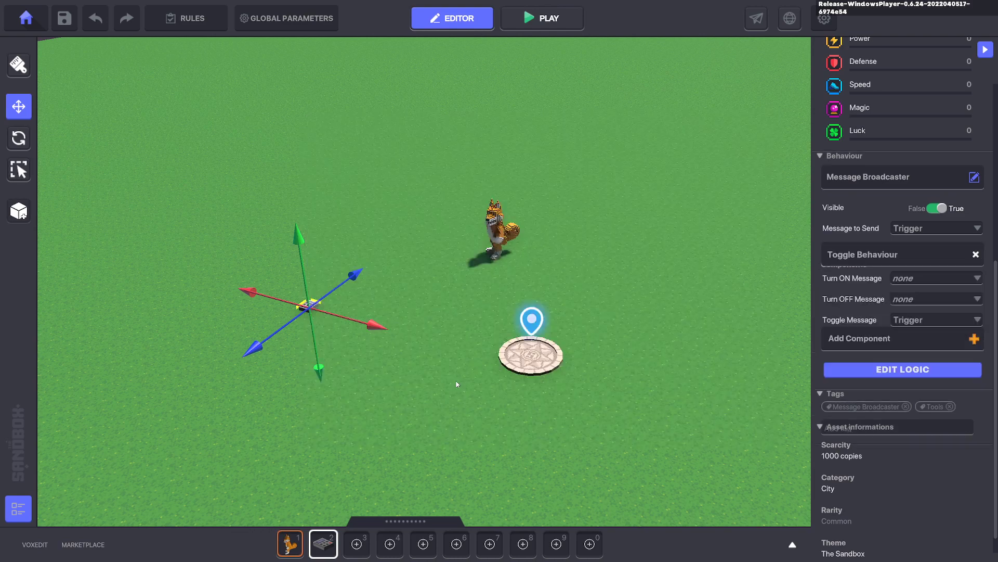
click(910, 360)
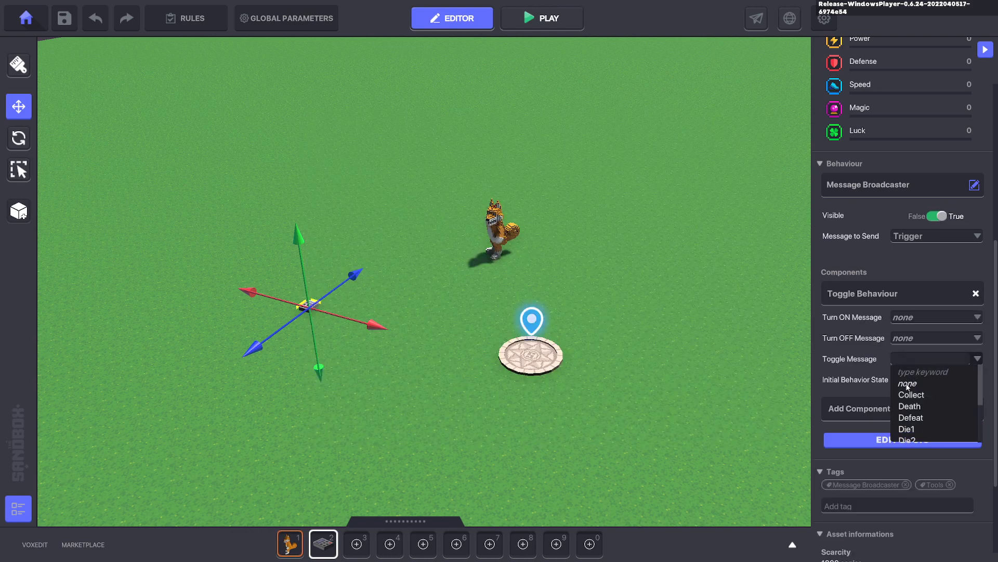
click(908, 383)
scroll(879, 354, up, 3)
scroll(901, 374, down, 5)
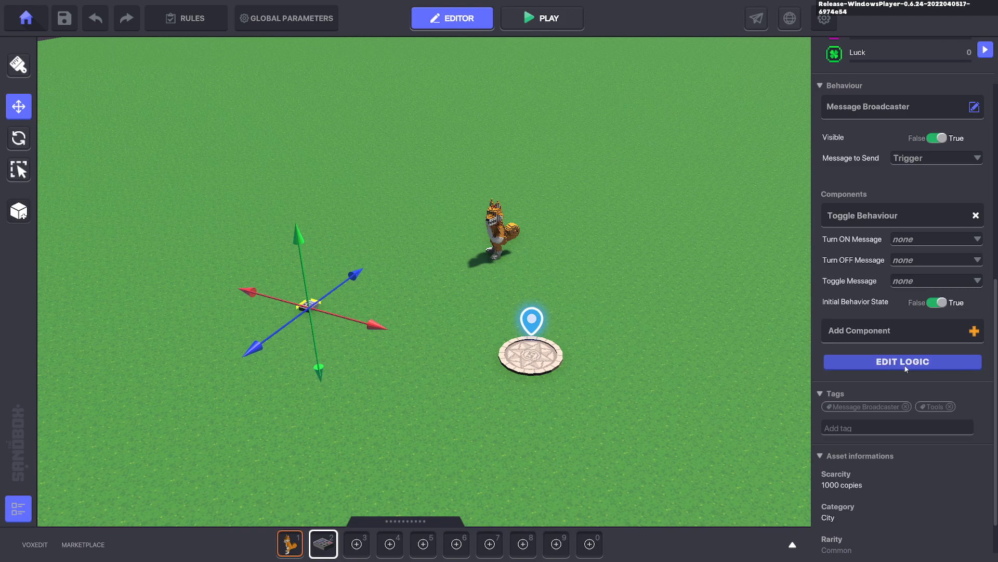
Make the broadcaster wait before broadcasting in its logic settings, with Death as the required message
click(887, 363)
scroll(884, 370, down, 2)
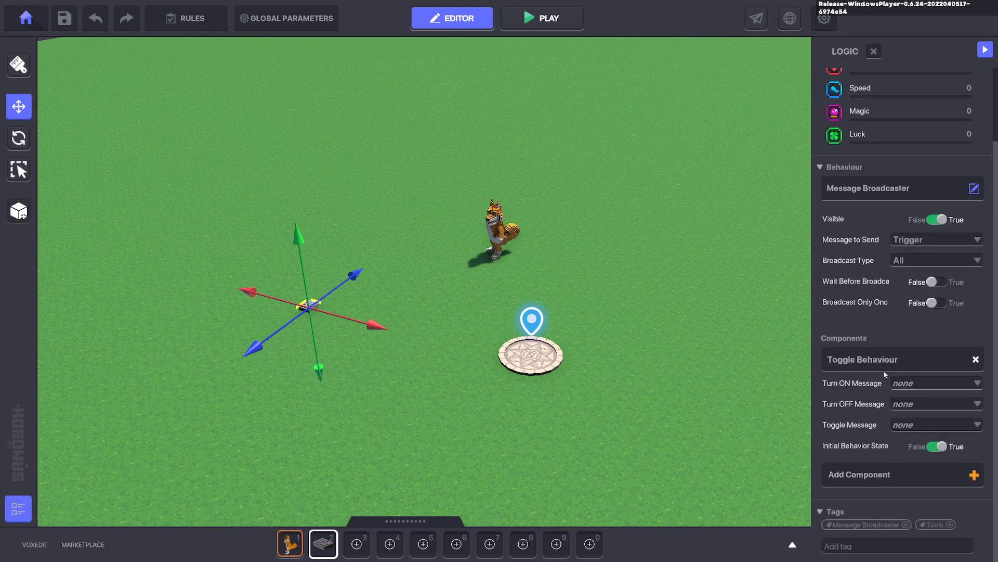
click(938, 282)
click(926, 301)
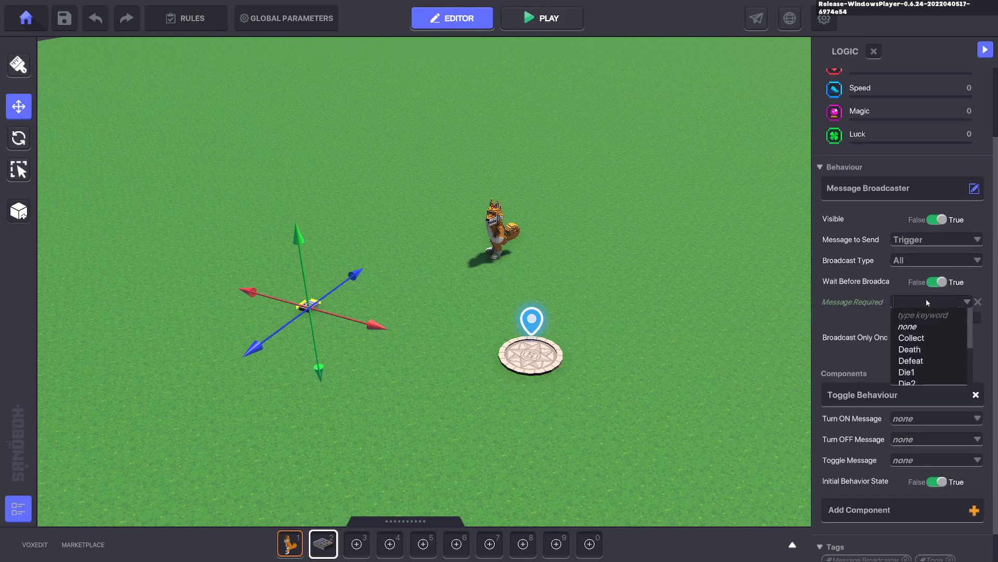
text(Death)
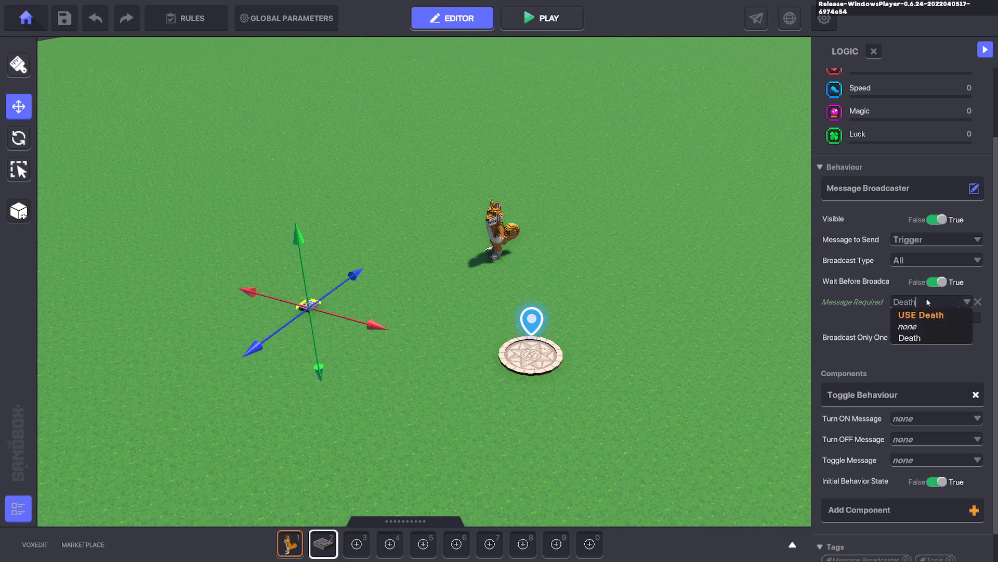
click(915, 316)
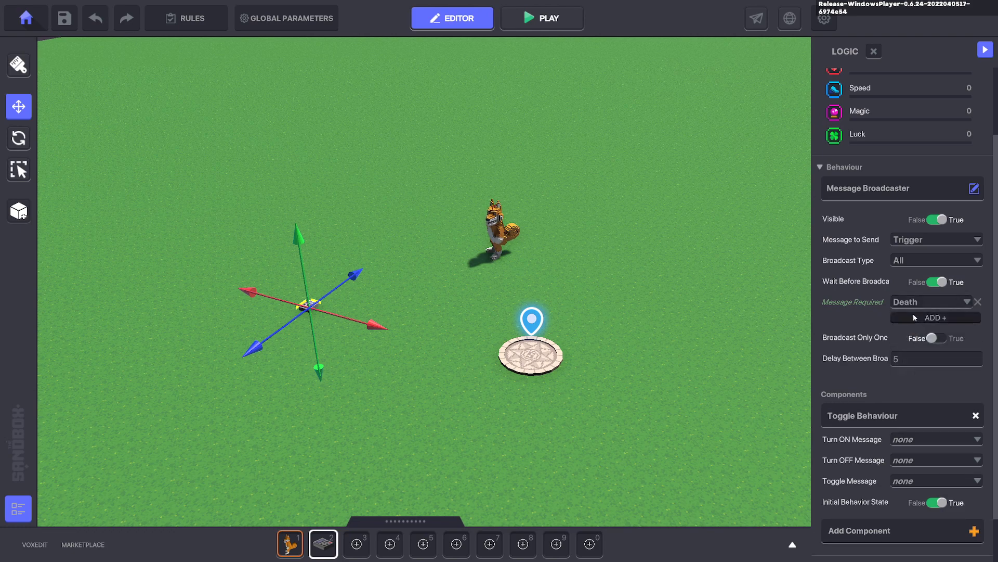
Set the broadcaster's Message to Send to Die1
click(919, 240)
text(Die1)
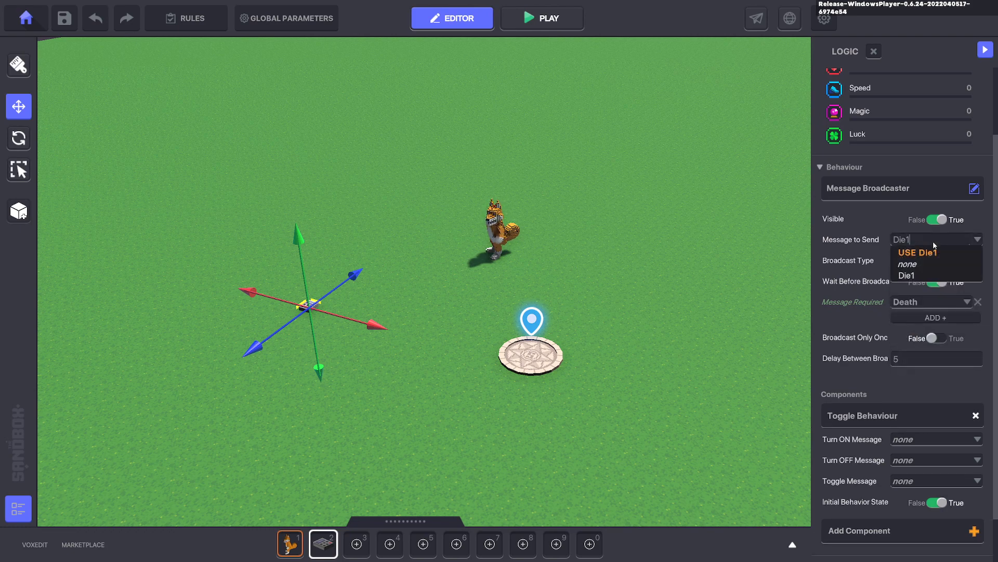
click(929, 257)
Add the tag Death to the NumPad Switch and deselect it
scroll(860, 514, down, 2)
click(860, 546)
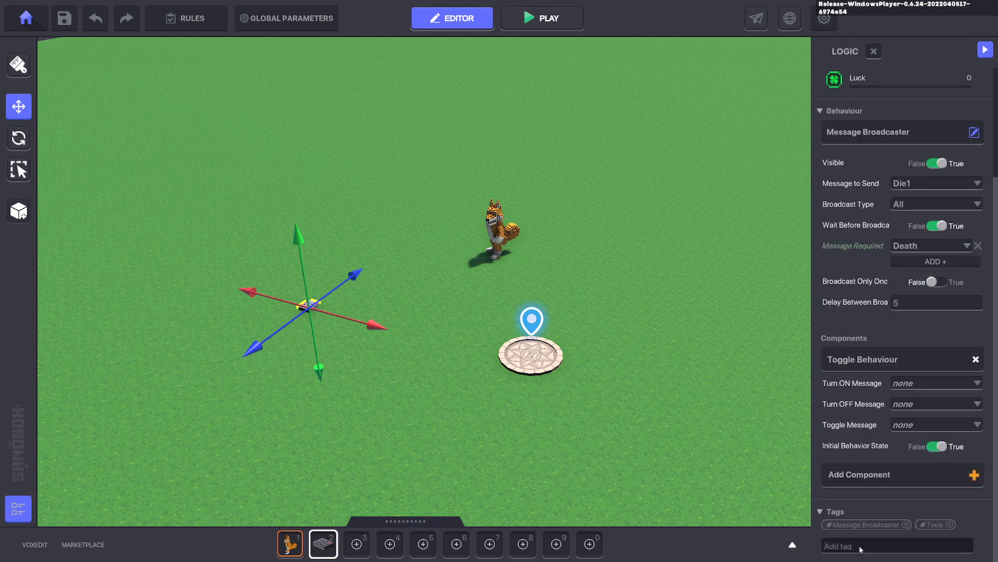
text(Death)
key(Return)
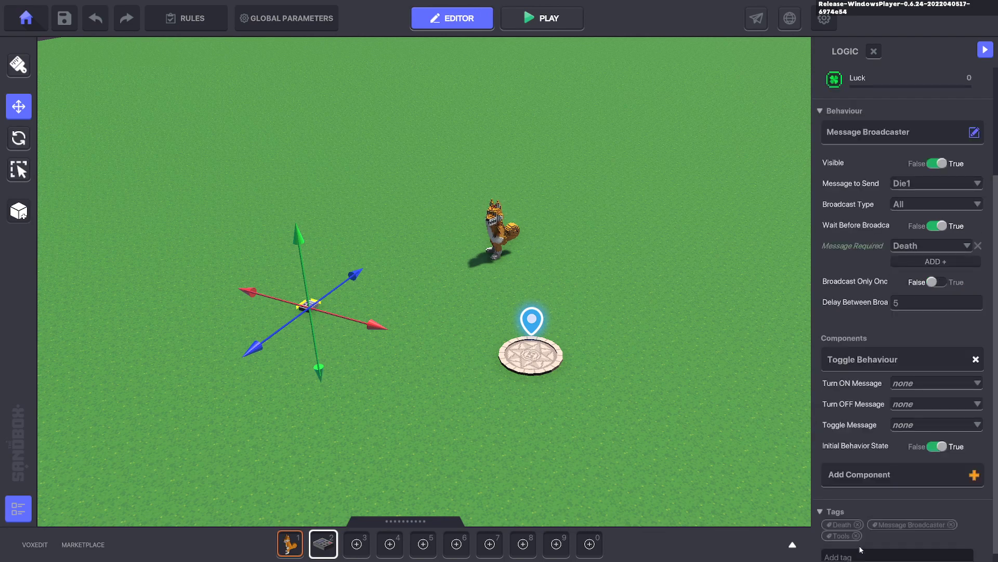
click(430, 160)
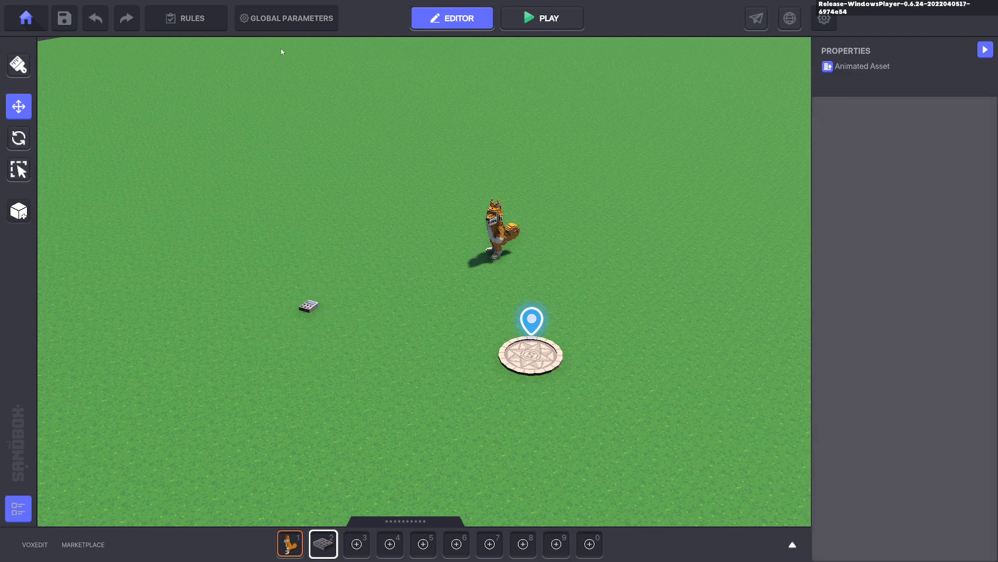
Check the Health component's death message and Send To Tags setting for the avatar controller in the global parameters
click(272, 24)
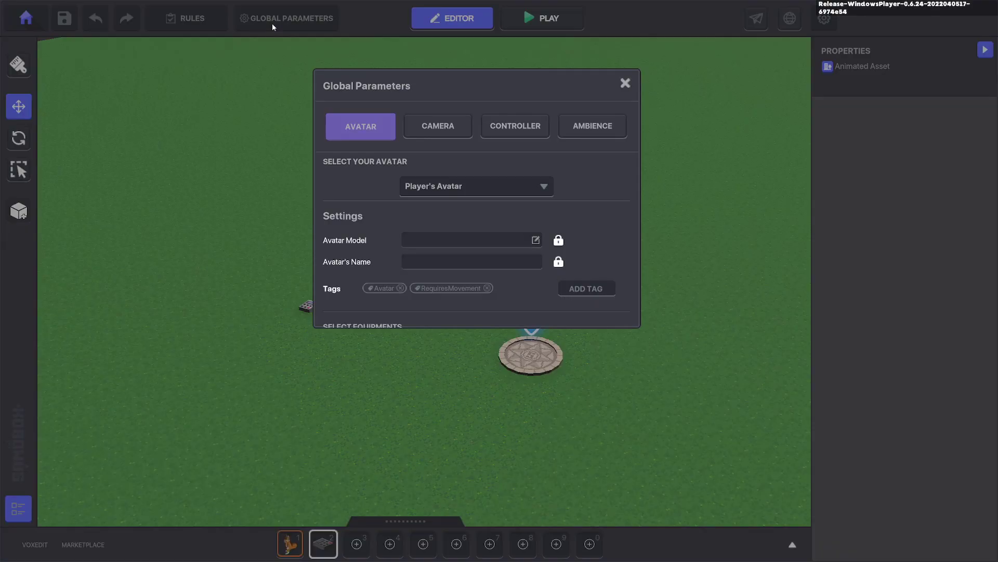
click(529, 127)
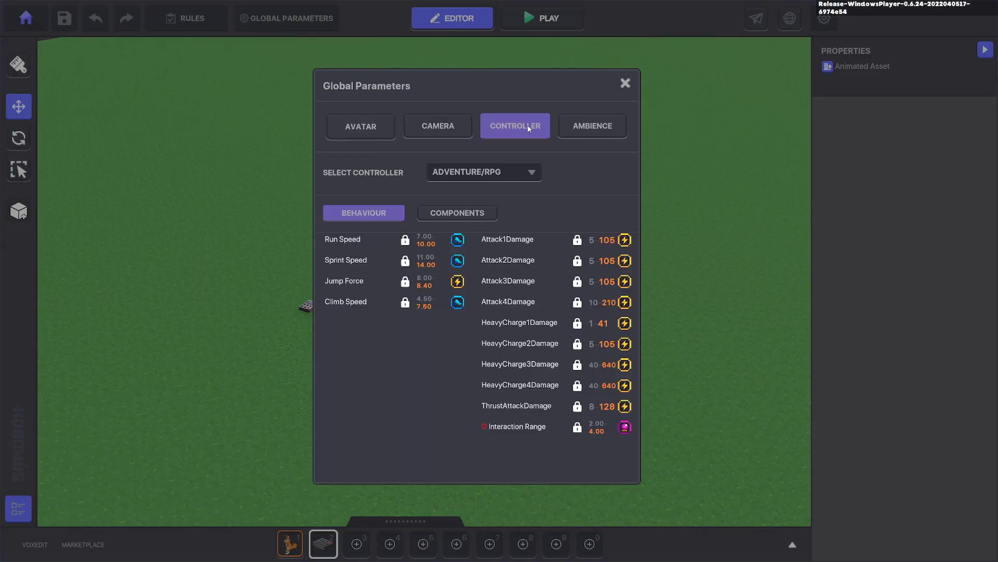
click(454, 216)
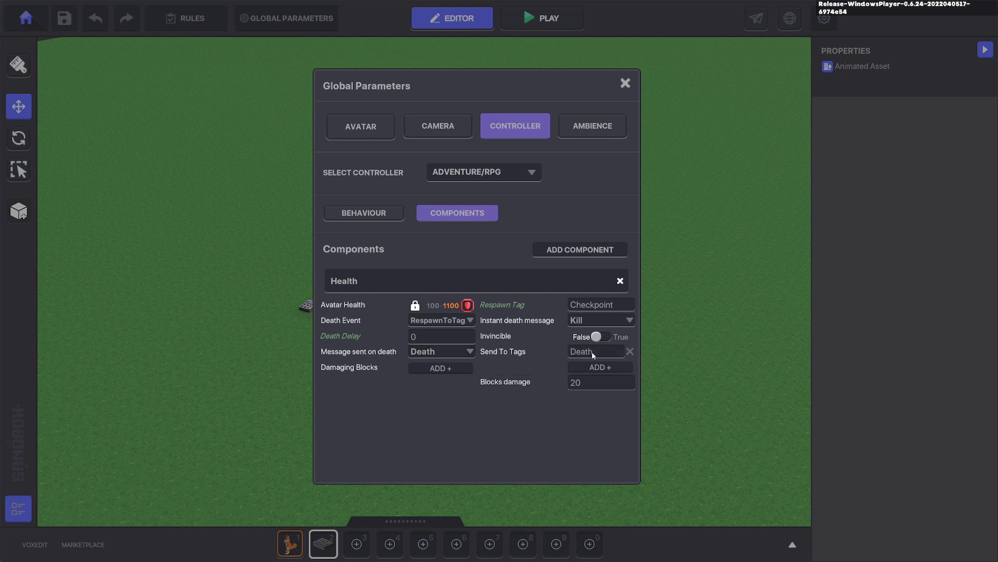
click(625, 83)
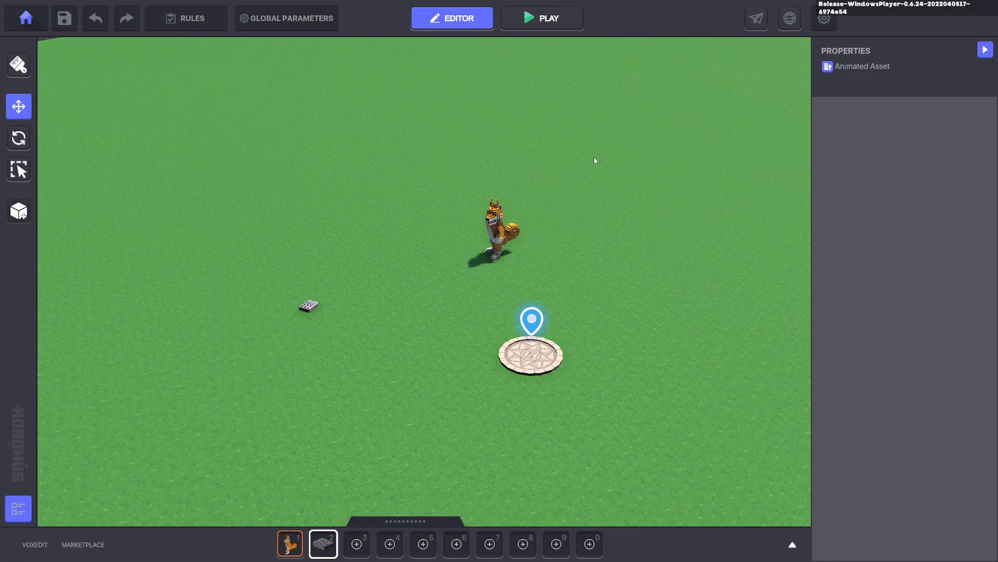
Duplicate the configured NumPad Switch and position the copy right beside the original
click(309, 307)
scroll(887, 373, down, 10)
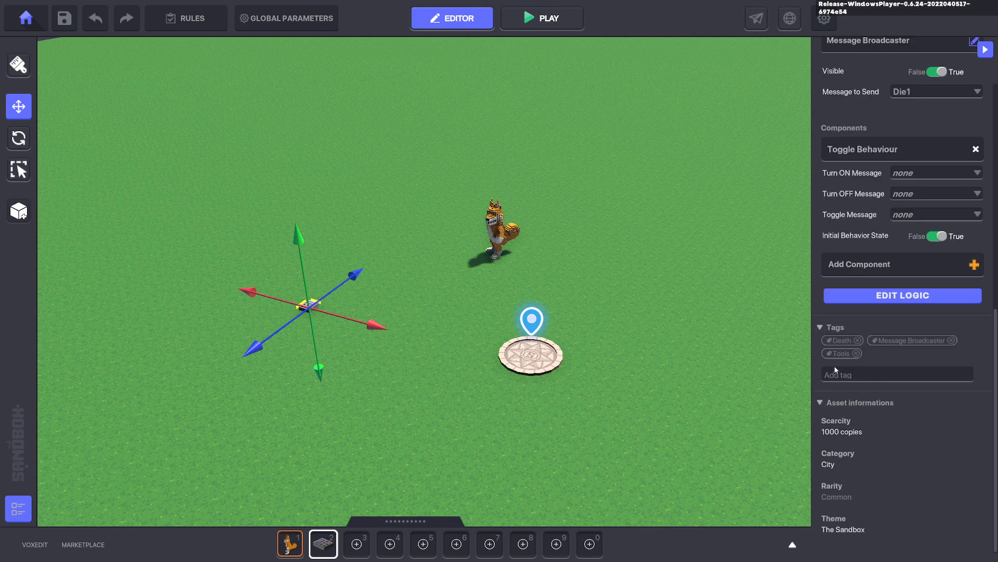
click(878, 295)
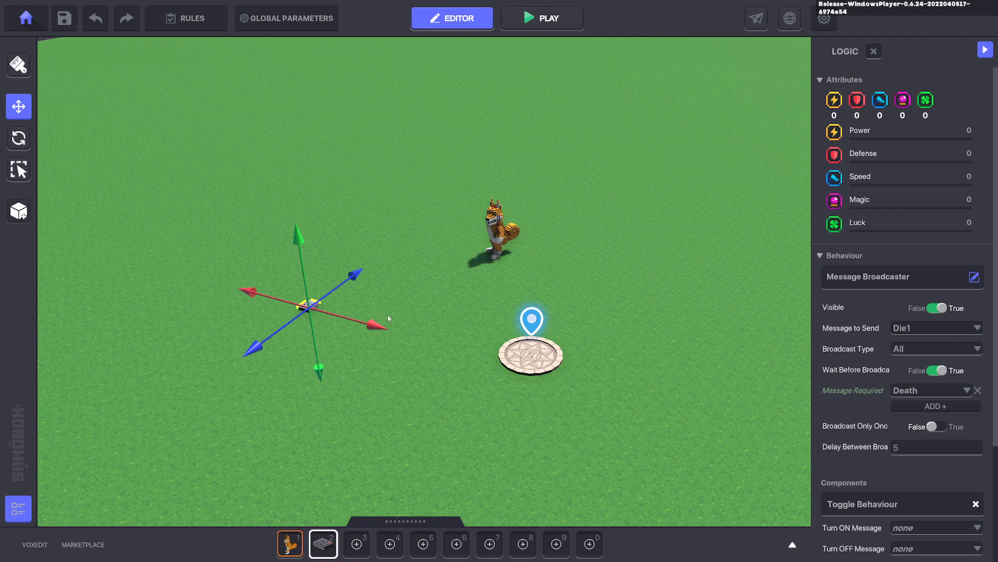
key(ctrl+d)
drag(339, 299, 365, 281)
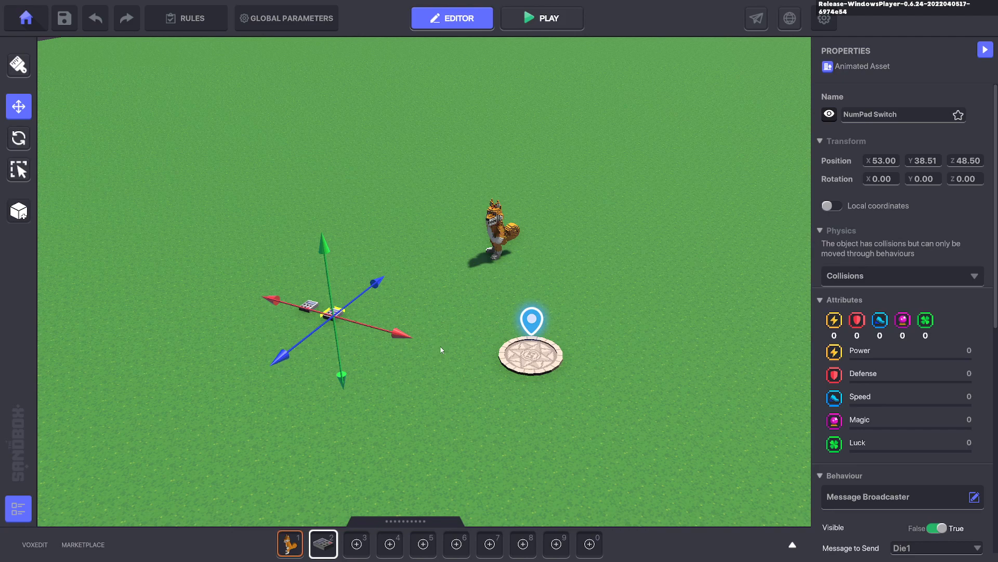
Set the duplicated broadcaster's Message to Send to Die2
scroll(894, 401, down, 5)
scroll(874, 395, up, 1)
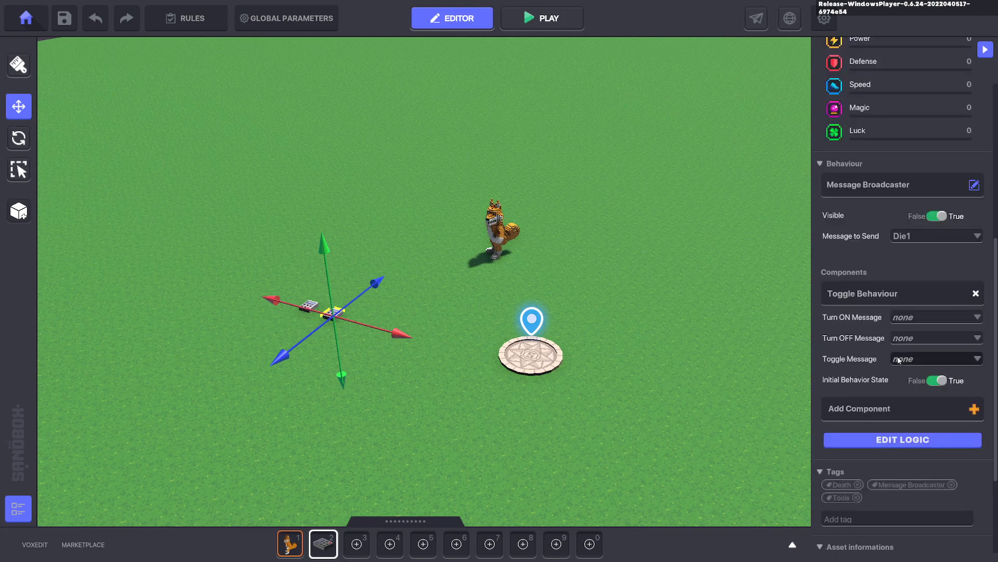
click(916, 234)
text(Die2)
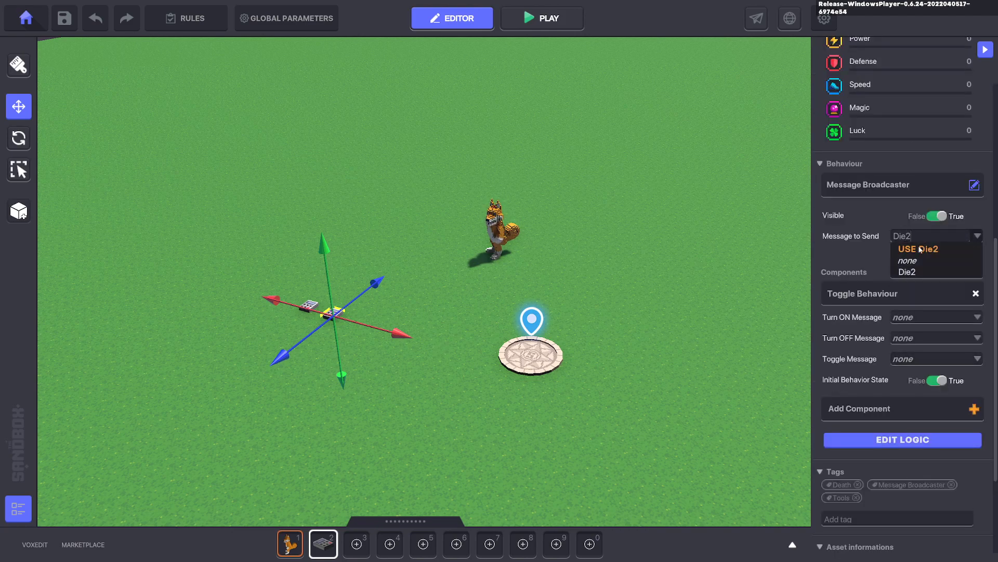
click(920, 248)
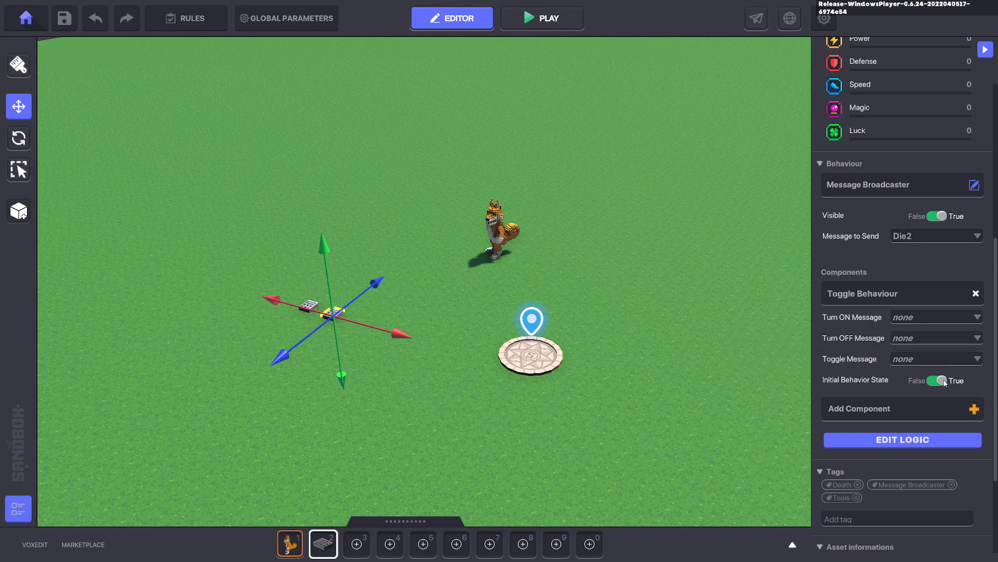
Set the duplicate's Initial Behavior State to False and its Turn ON Message to Die1
click(924, 381)
click(904, 318)
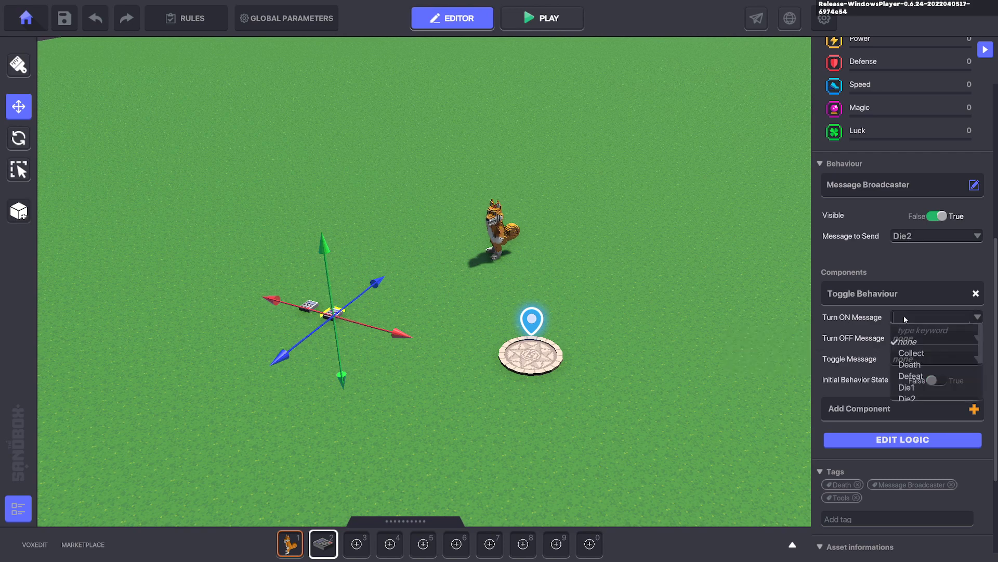
text(Die1)
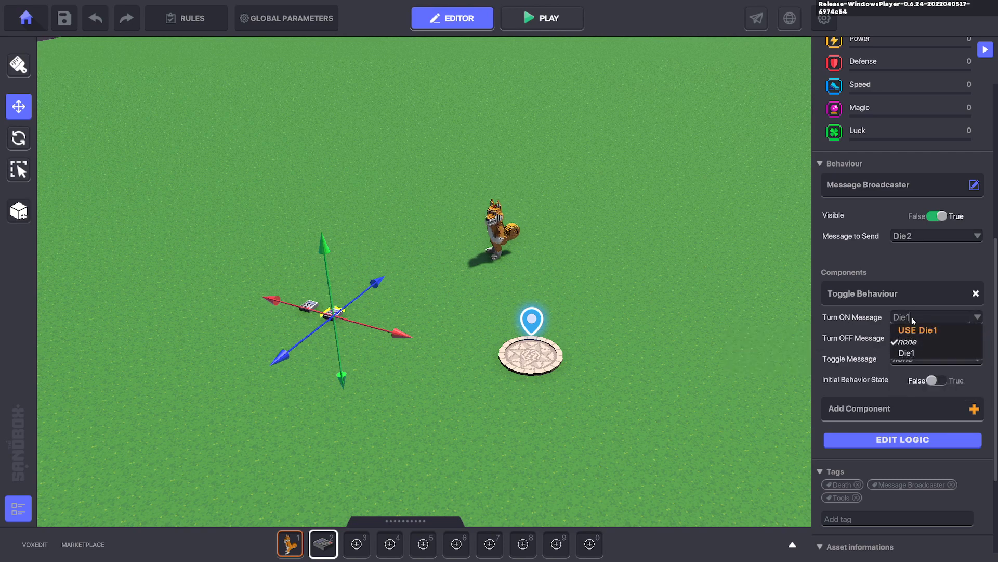
key(Return)
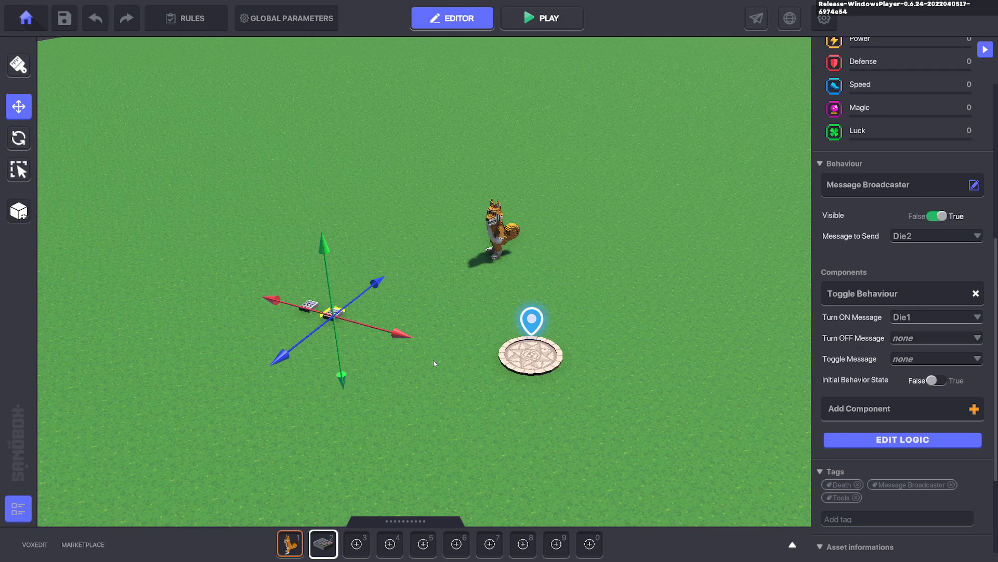
Duplicate the Die2 broadcaster beside the row of NumPad Switches and set the copy's Turn ON Message to Die2
key(ctrl+d)
drag(281, 378, 308, 364)
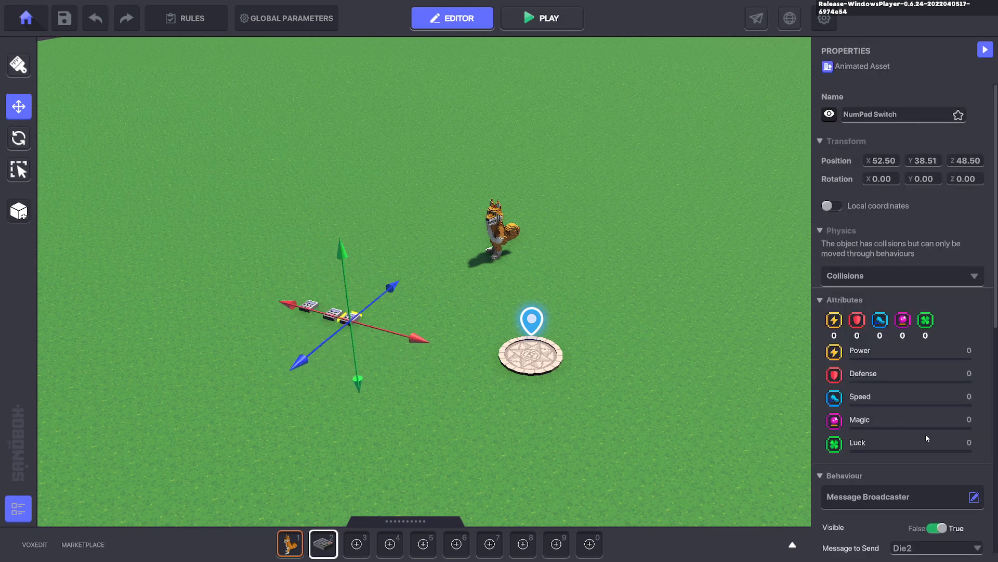
scroll(926, 434, down, 5)
click(912, 317)
text(Die)
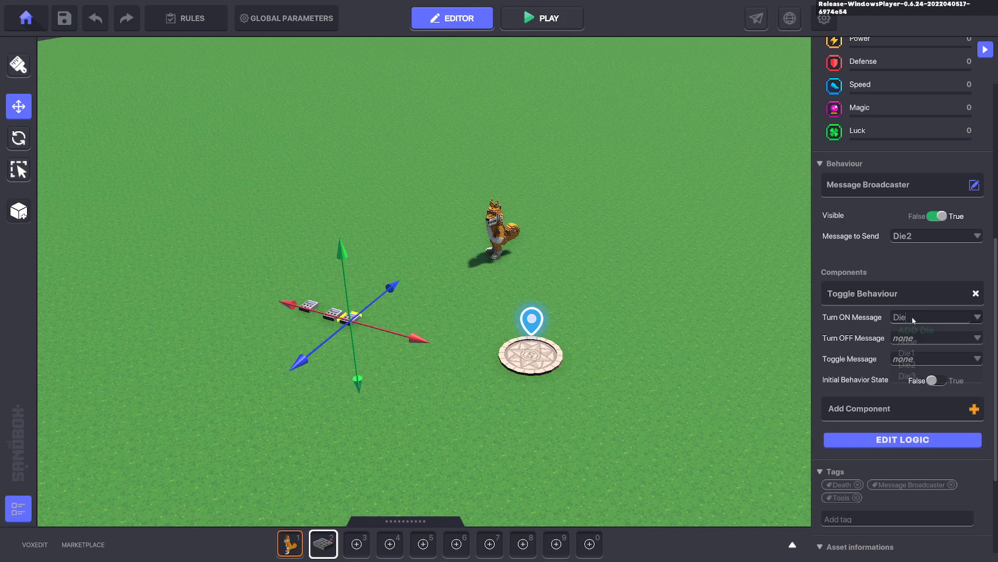
text(2)
key(Return)
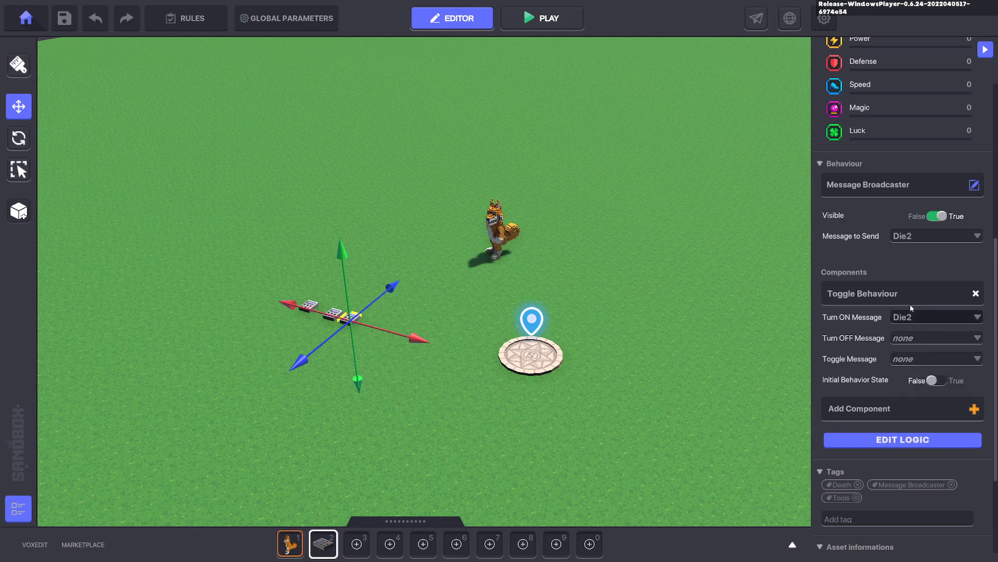
Set the third chained broadcaster's Message to Send to Die3
click(909, 237)
text(Die3)
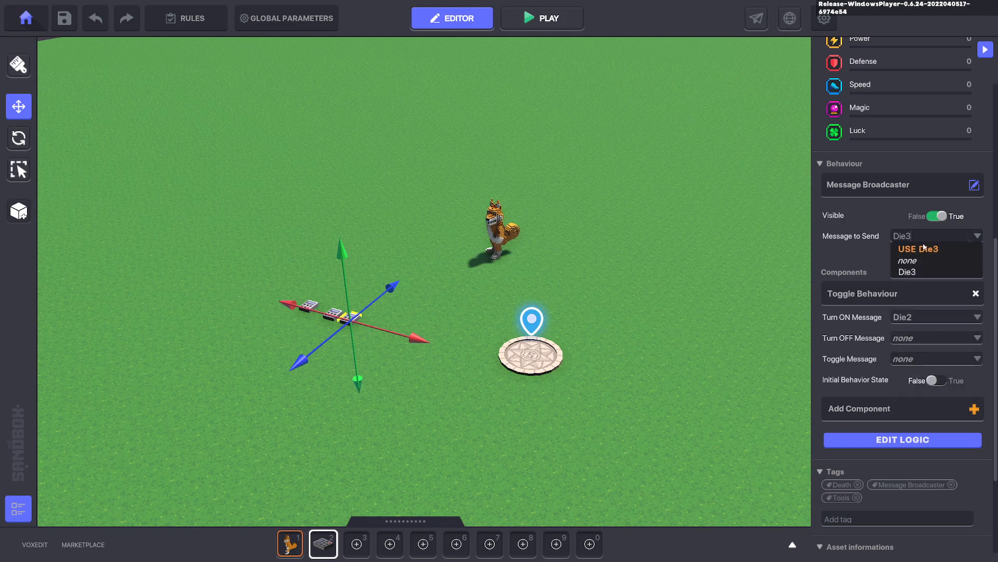
click(924, 248)
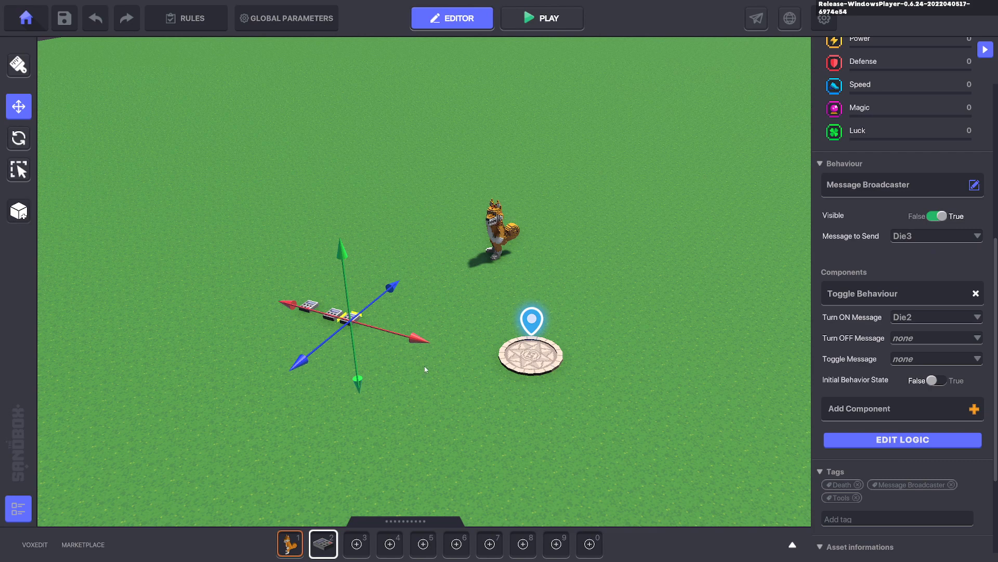
Duplicate the Die3 broadcaster and place the copy at the end of the NumPad Switch row
key(ctrl+d)
drag(319, 363, 345, 345)
scroll(929, 302, down, 5)
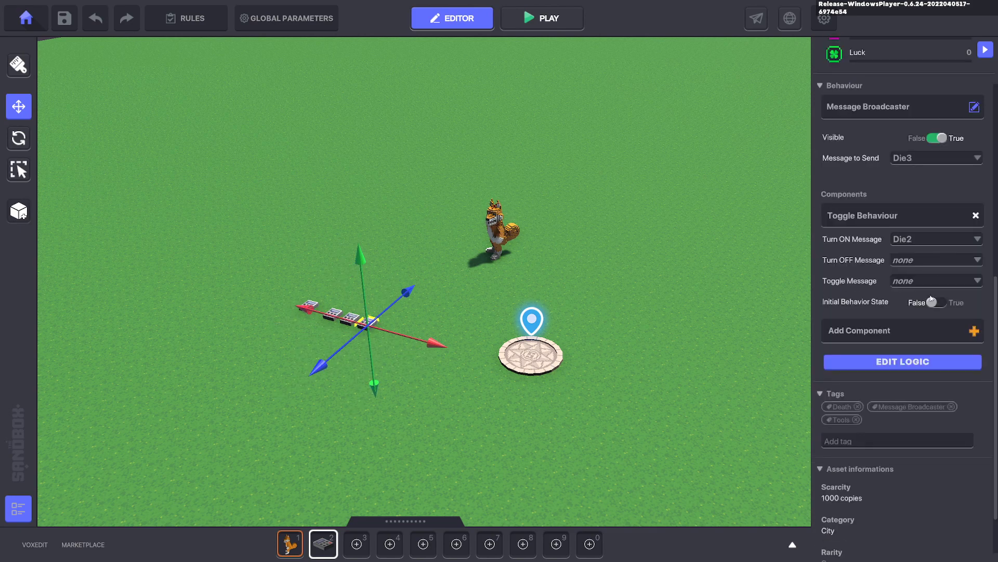
Set the new copy's behaviour to NONE and remove its Toggle Behaviour component
click(862, 108)
click(391, 204)
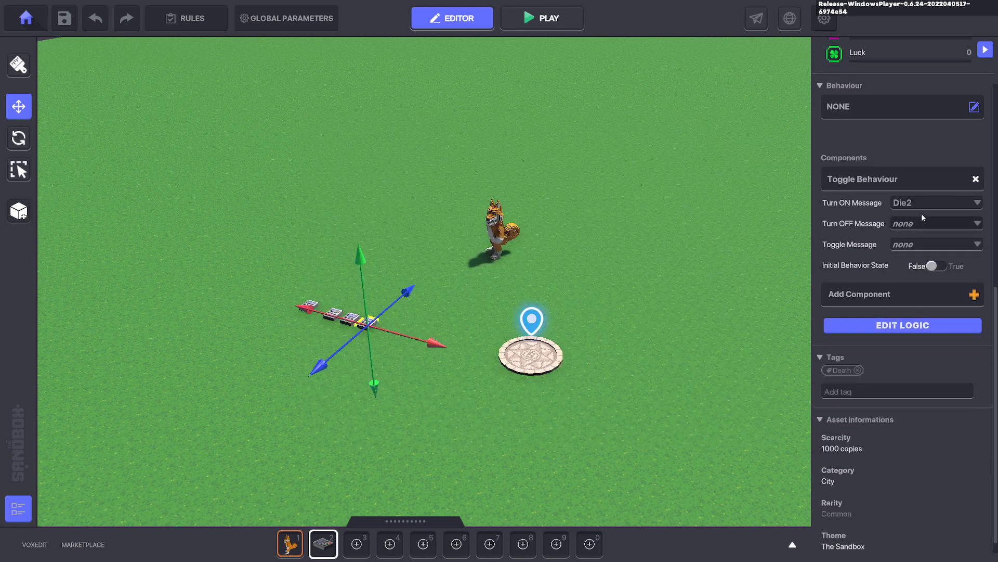
click(977, 179)
Add a Defeat component to the end switch with Defeat Message Die3, and remove the switch's Death tag
click(859, 282)
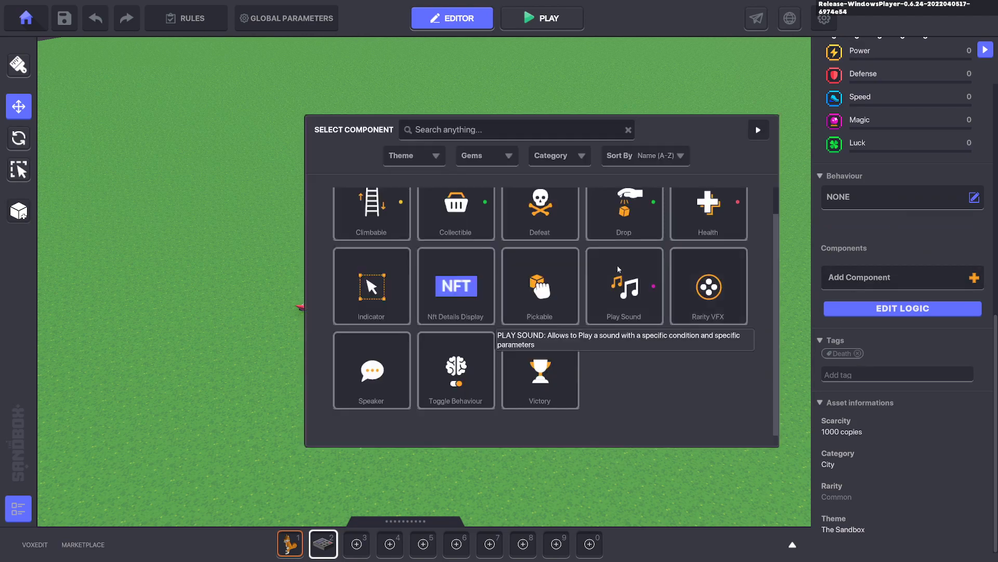
click(370, 286)
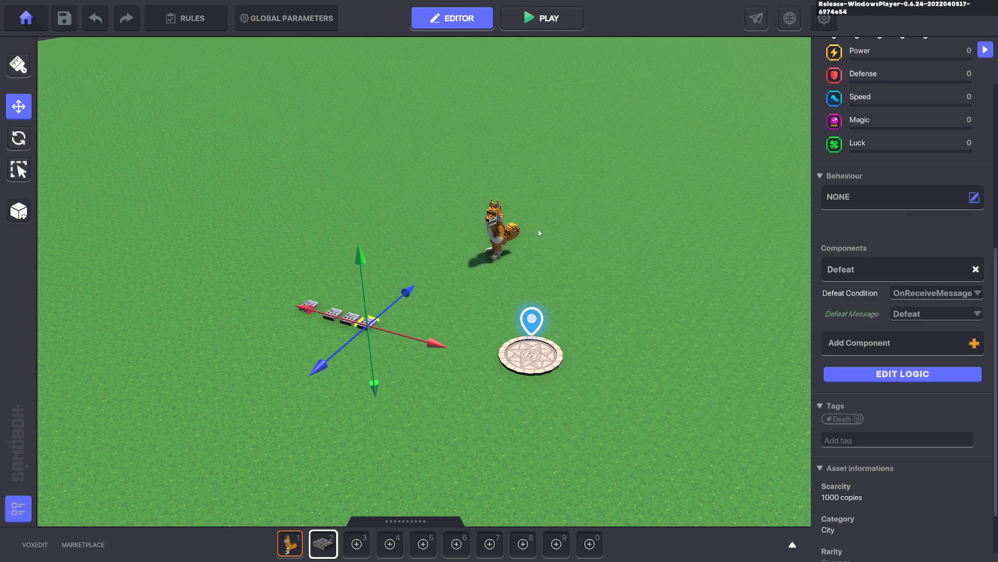
click(919, 316)
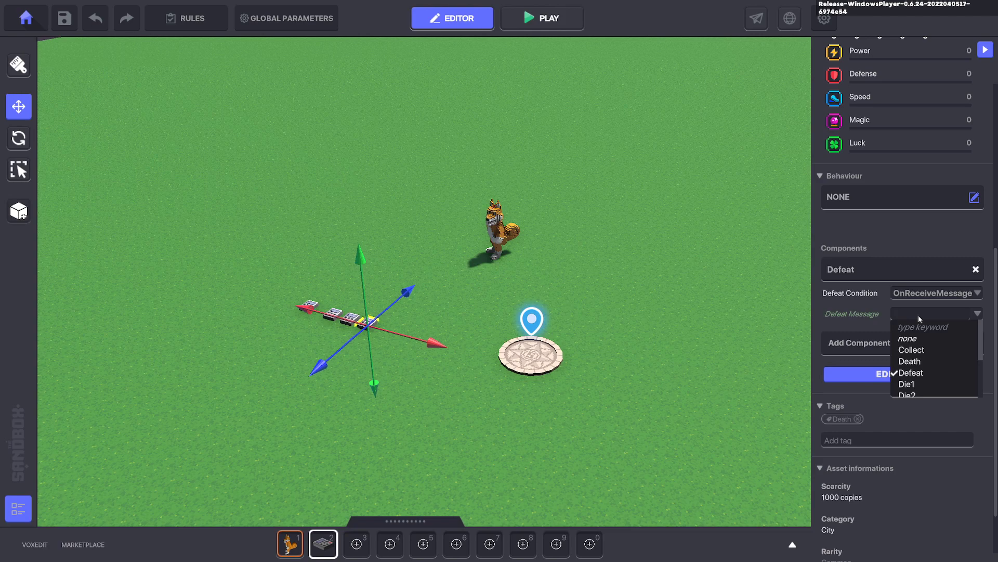
text(Die3)
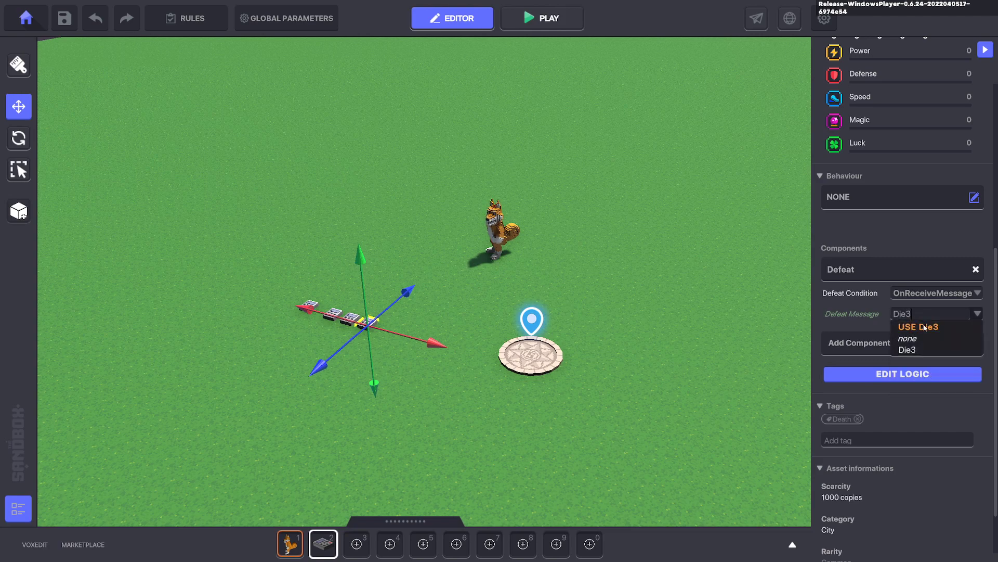
click(923, 327)
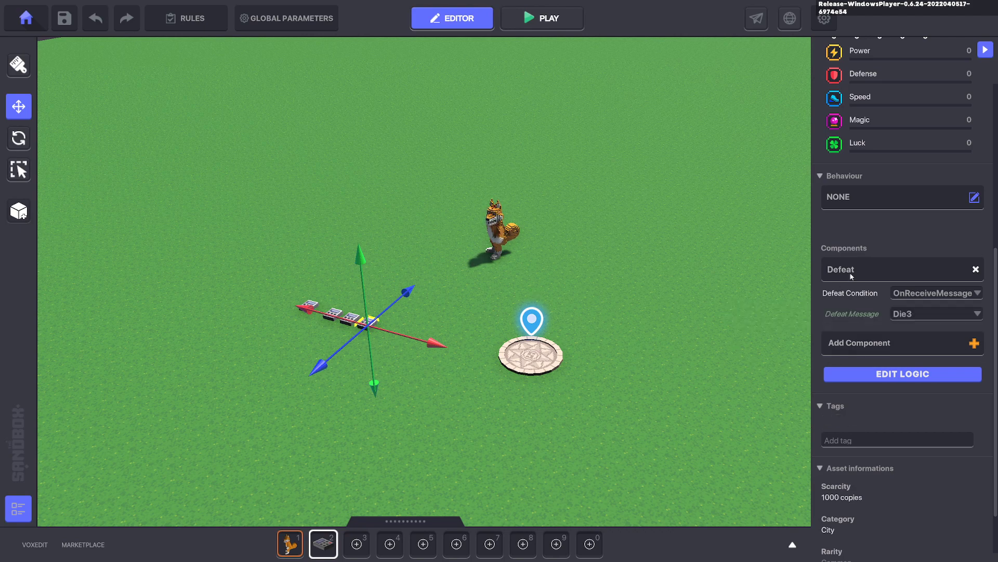
click(591, 292)
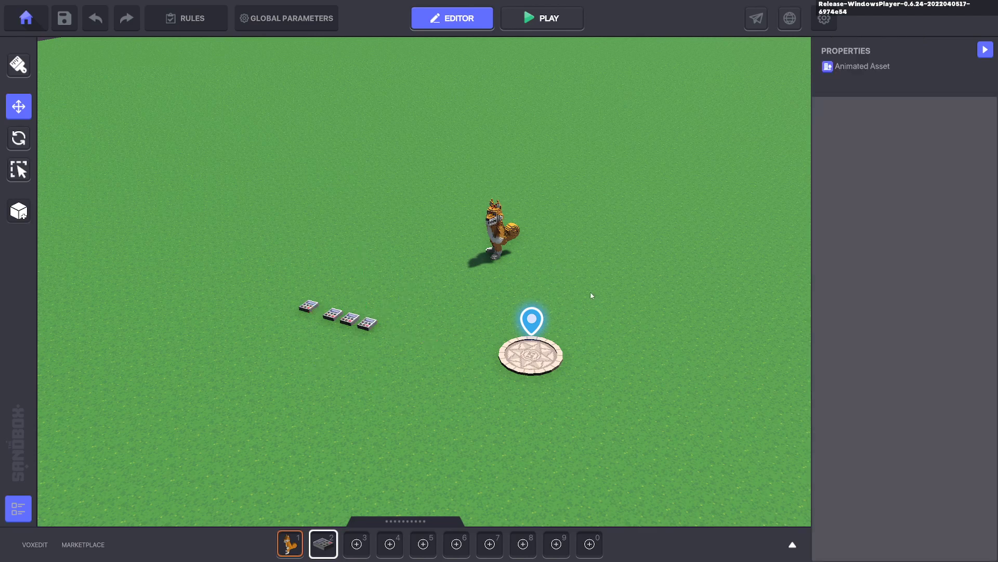
Playtest the experience, letting the Dogejira kill the avatar and respawning to check the death counting
key(ctrl+p)
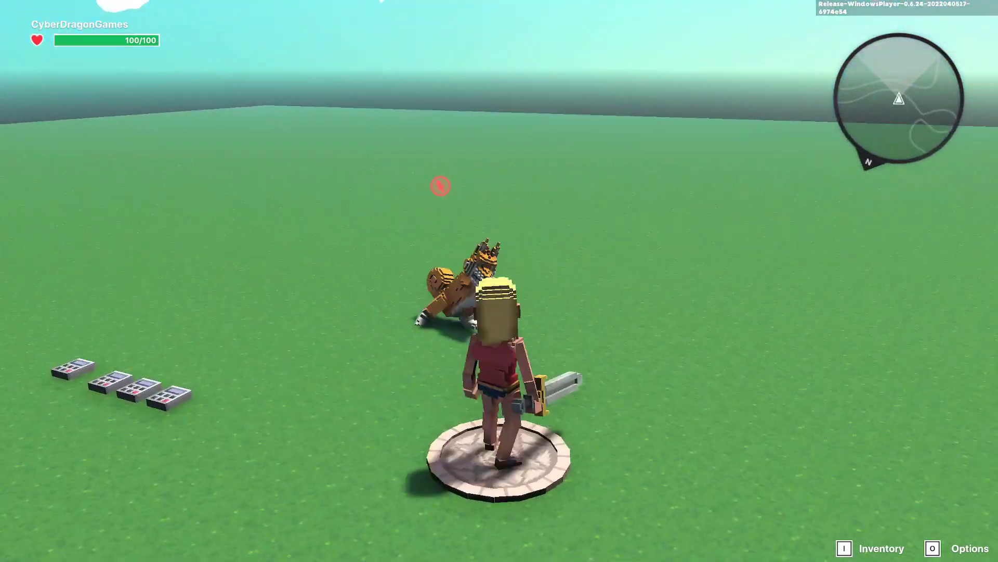
key(w)
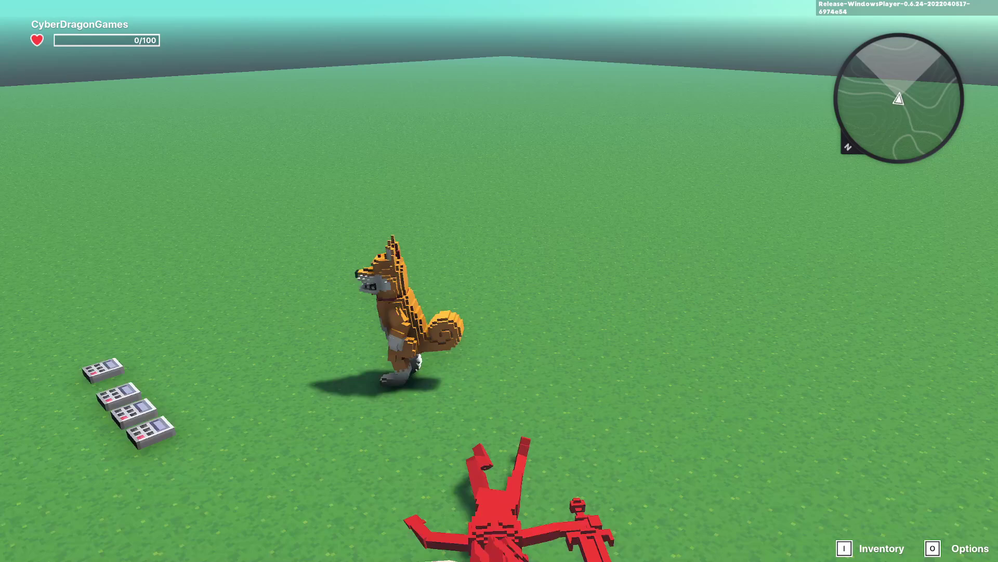
key(w)
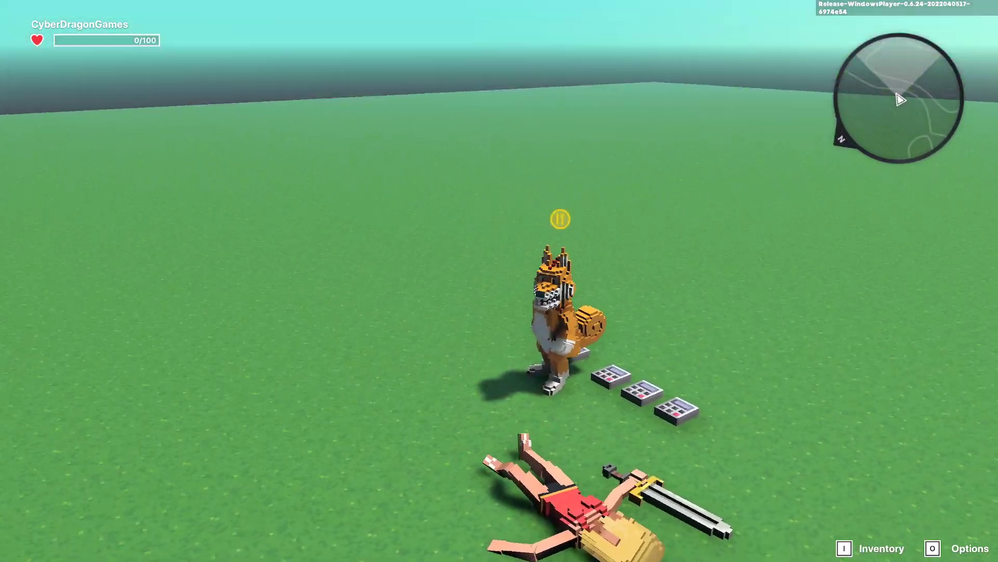
key(d)
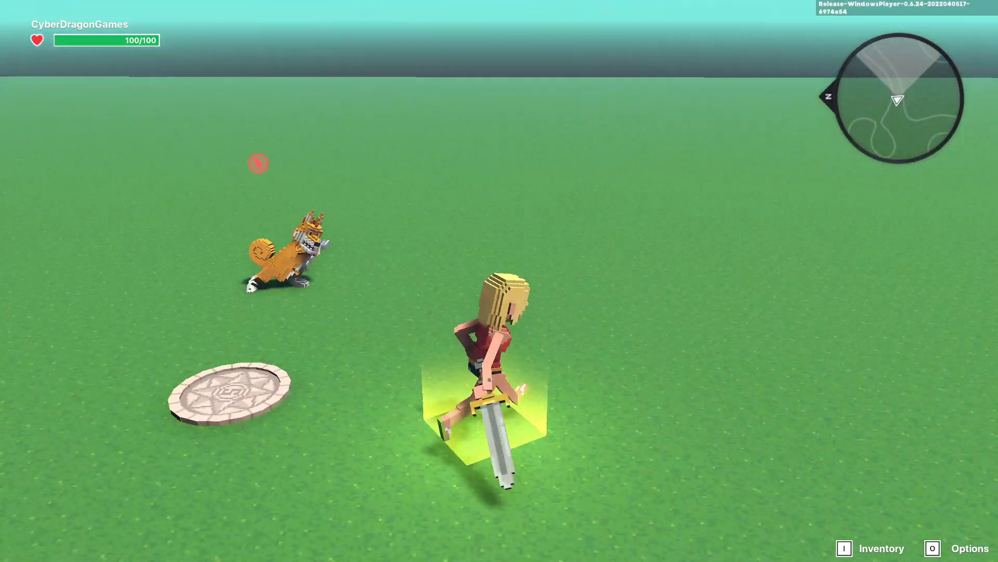
key(w)
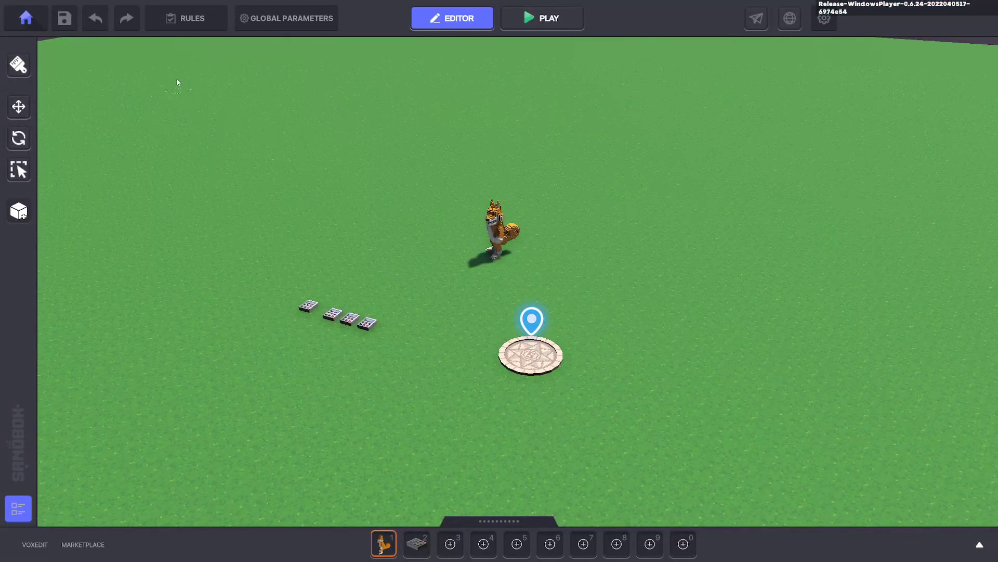
Enable Quests in the rules and add a quest with the description "Life Counter"
click(187, 19)
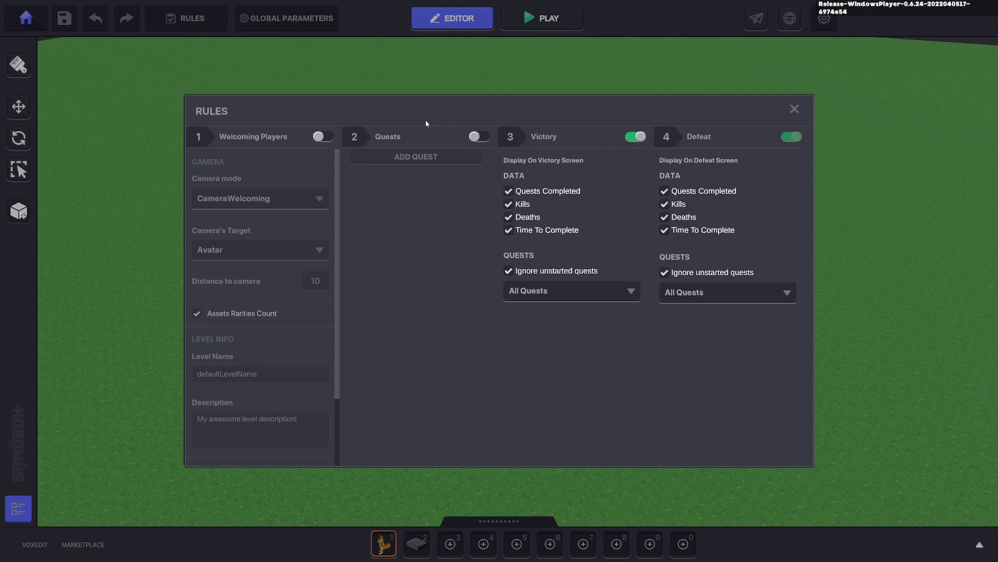
click(475, 137)
click(424, 157)
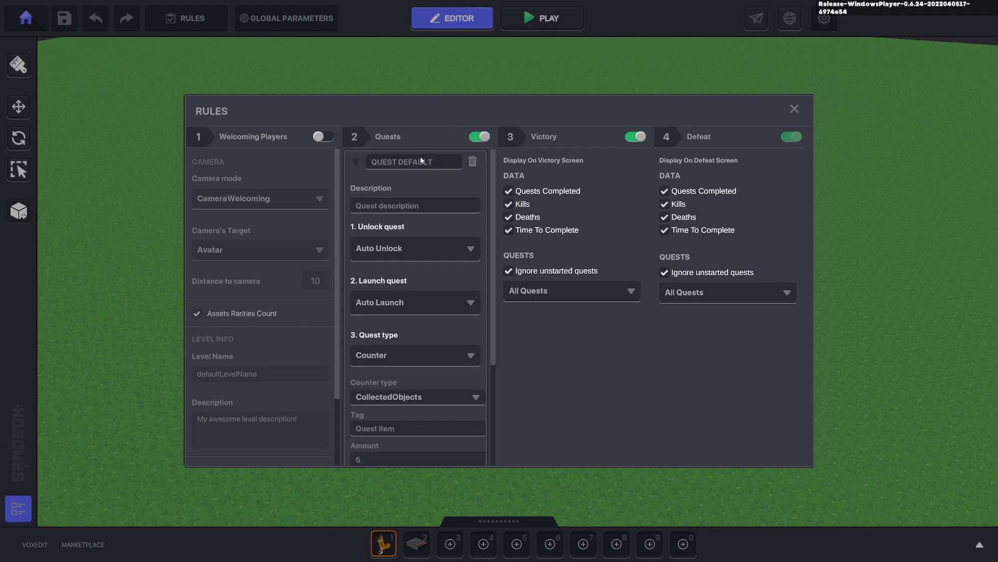
click(427, 207)
text(Life Counte)
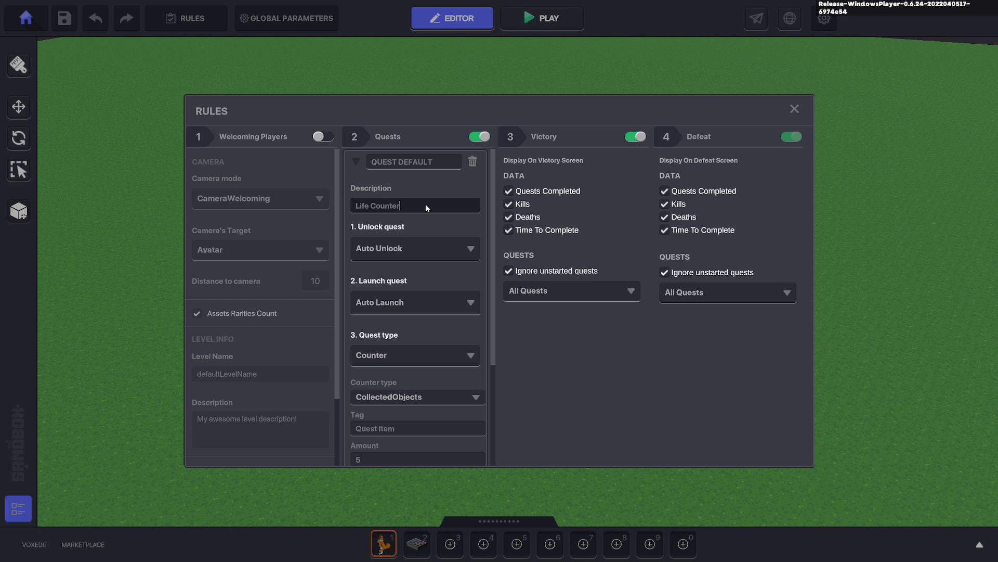
text(r)
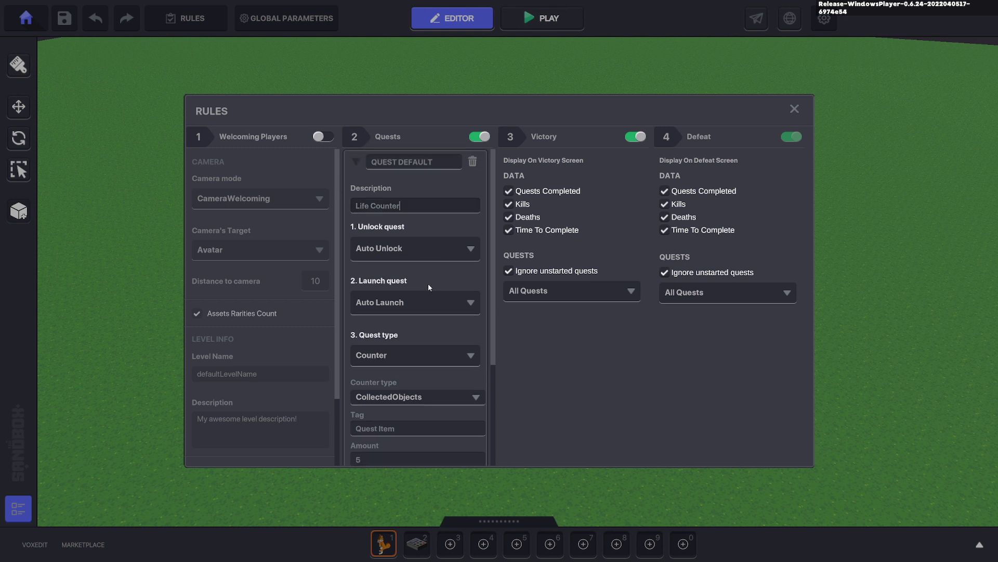
Rename the new quest as "Life Coutner"
click(418, 163)
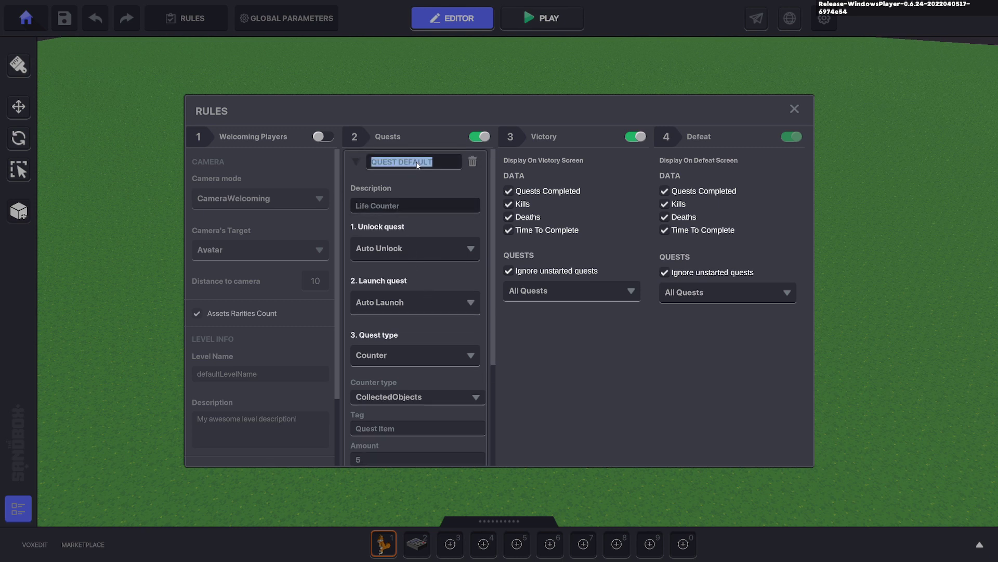
key(BackSpace)
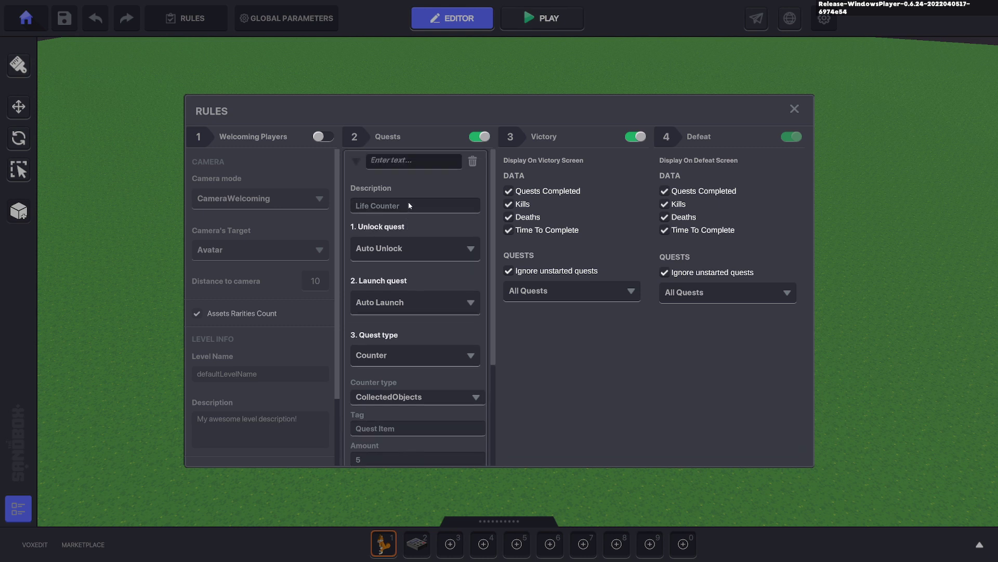
text(Life Counter)
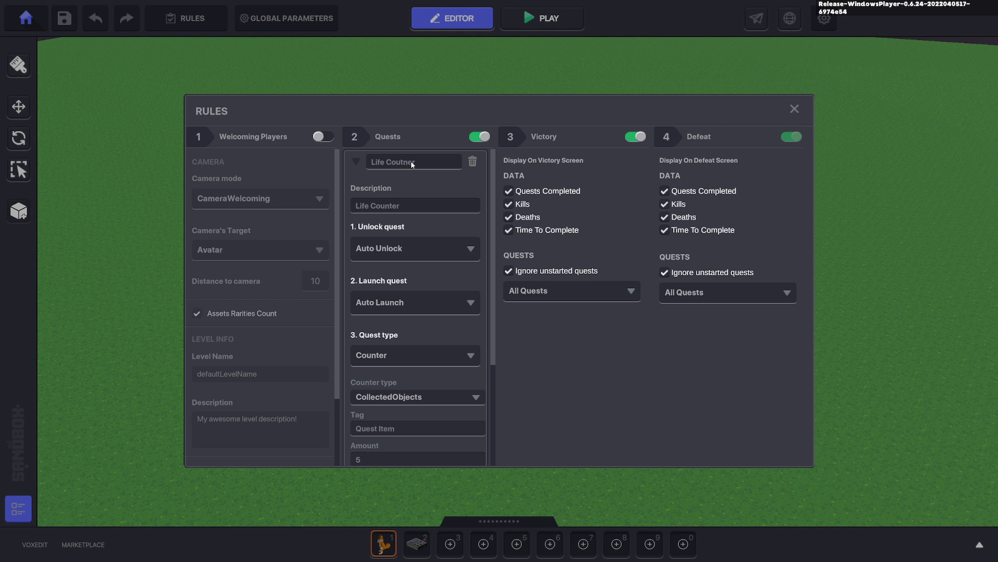
click(430, 206)
Set the quest's counter type to Deaths, its tag to Avatar and its amount to 3
scroll(439, 229, down, 2)
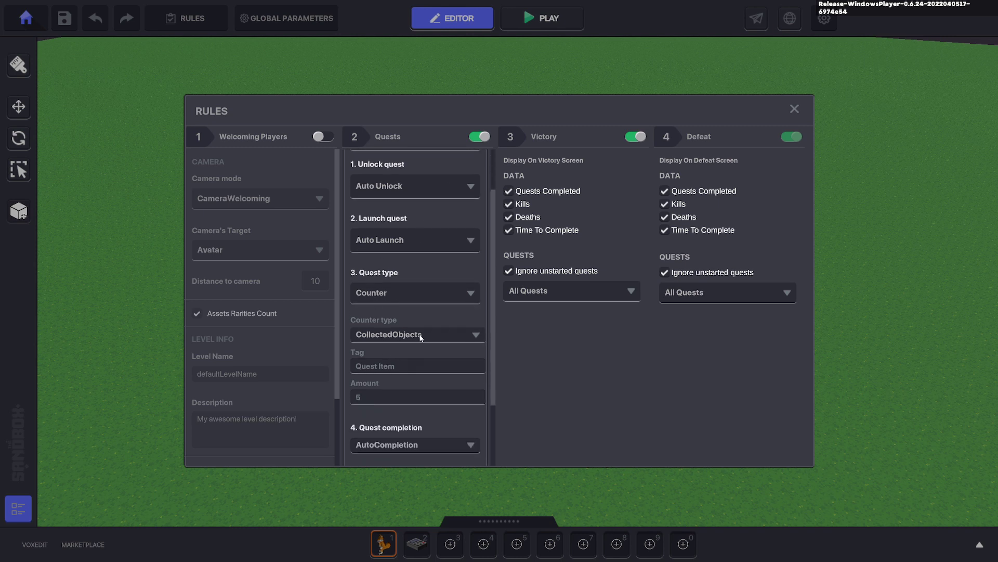
click(421, 337)
click(385, 363)
click(404, 366)
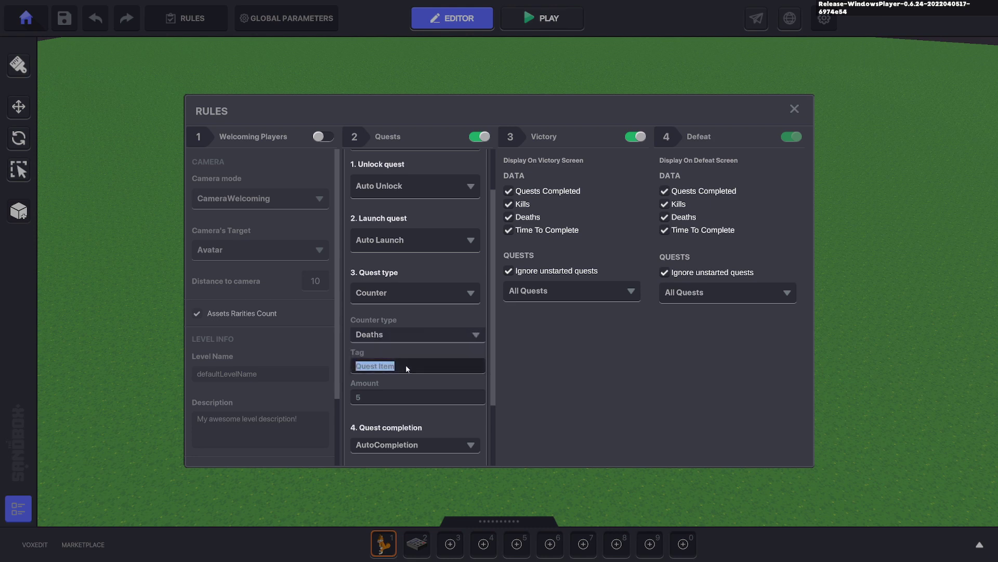
text(Avatar)
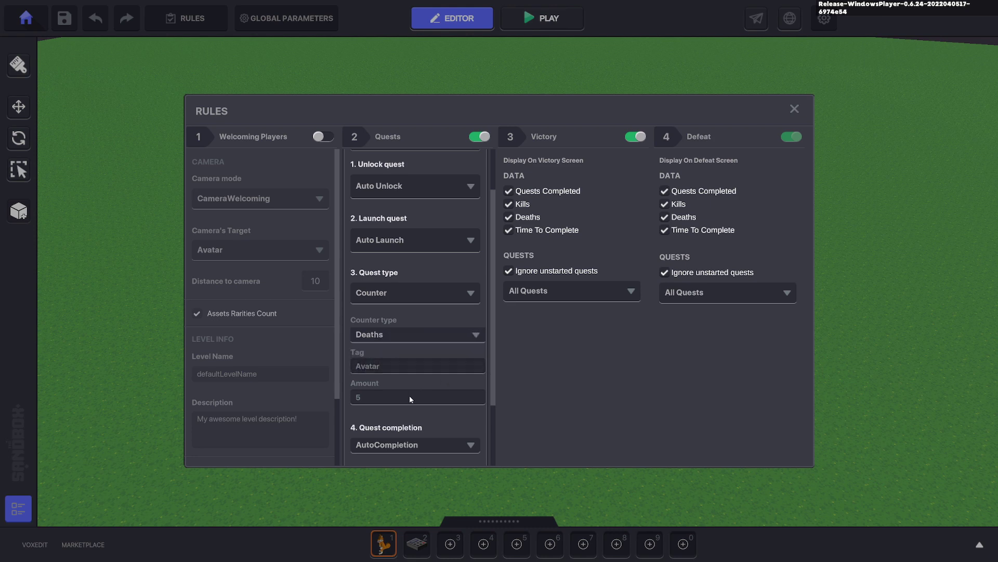
click(409, 398)
text(3)
Set the quest completion to RequiresMessage and close the rules
scroll(426, 380, down, 2)
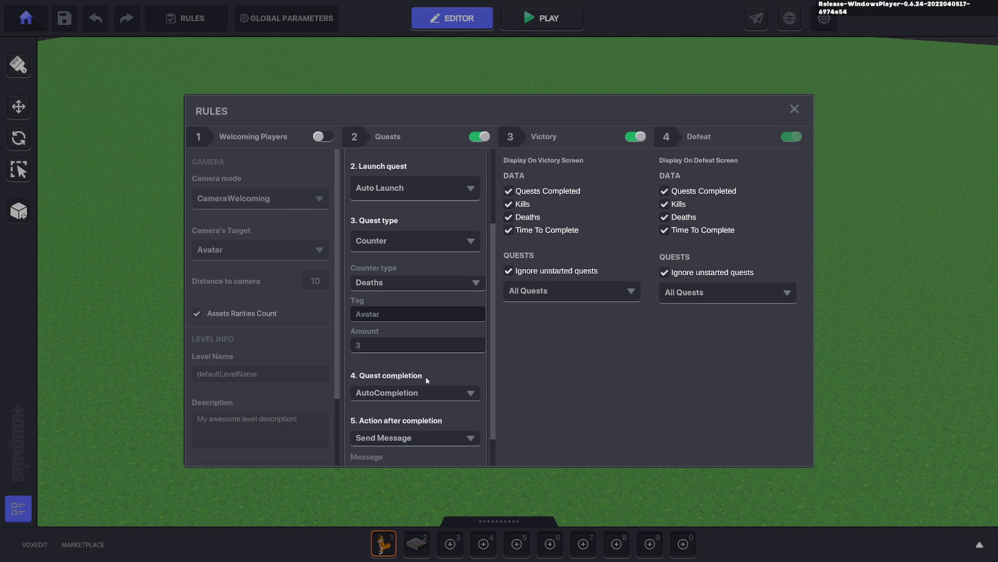
click(437, 361)
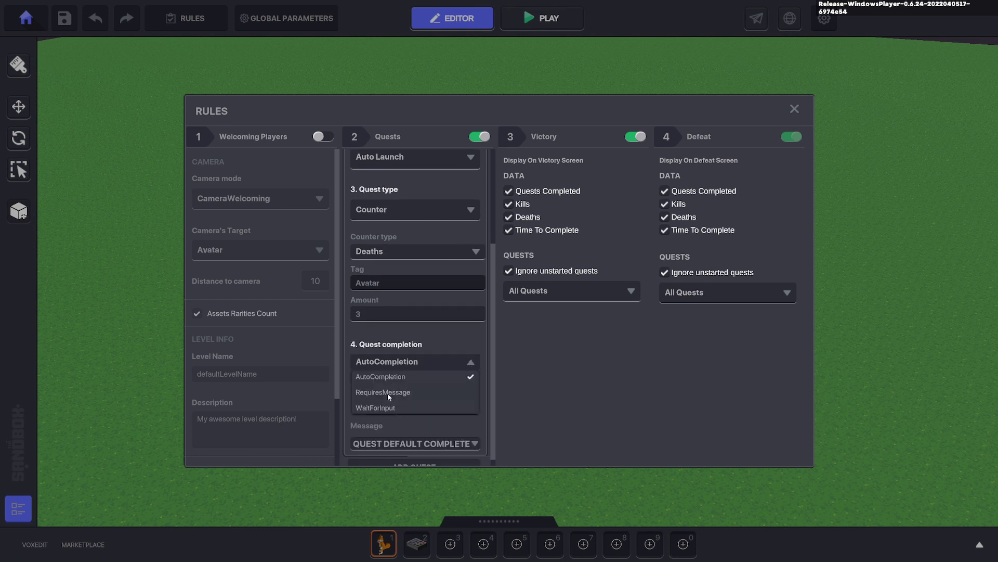
click(387, 393)
click(796, 110)
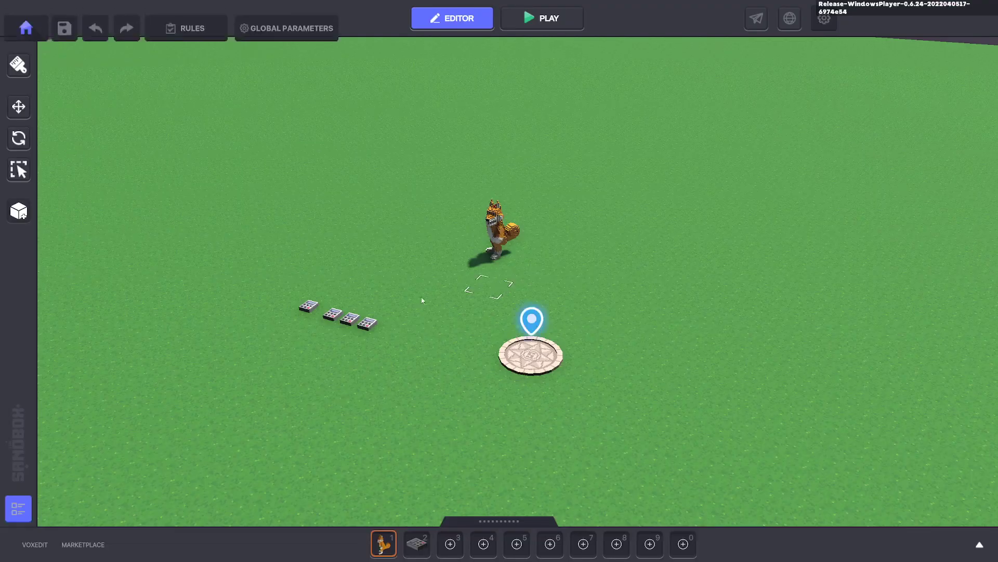
Move the Defeat switch along the row to X 50.50 and place a duplicate of the Die3 broadcaster in the gap
click(367, 324)
drag(393, 331, 447, 347)
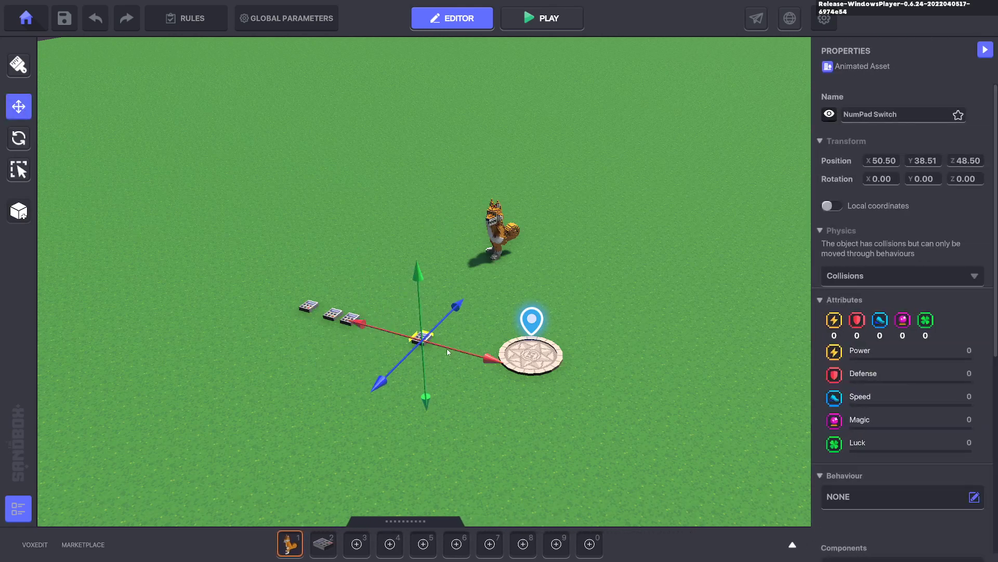
click(347, 319)
click(355, 319)
scroll(864, 396, down, 5)
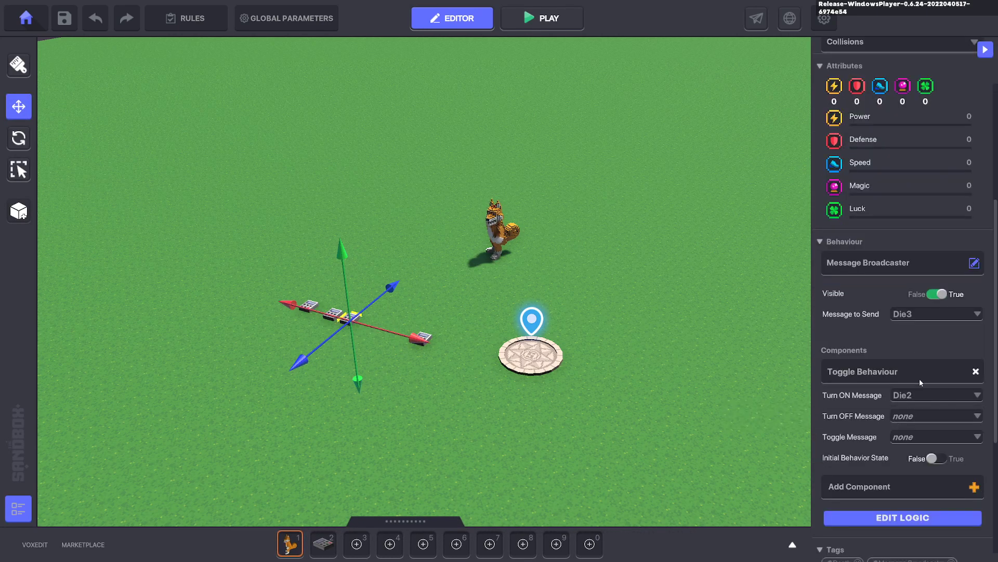
click(339, 362)
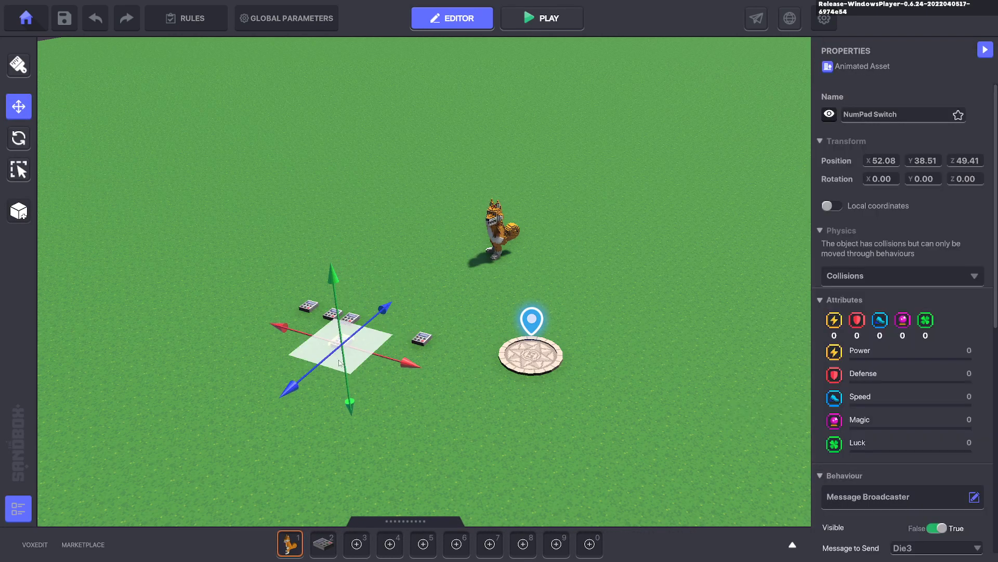
scroll(914, 377, down, 5)
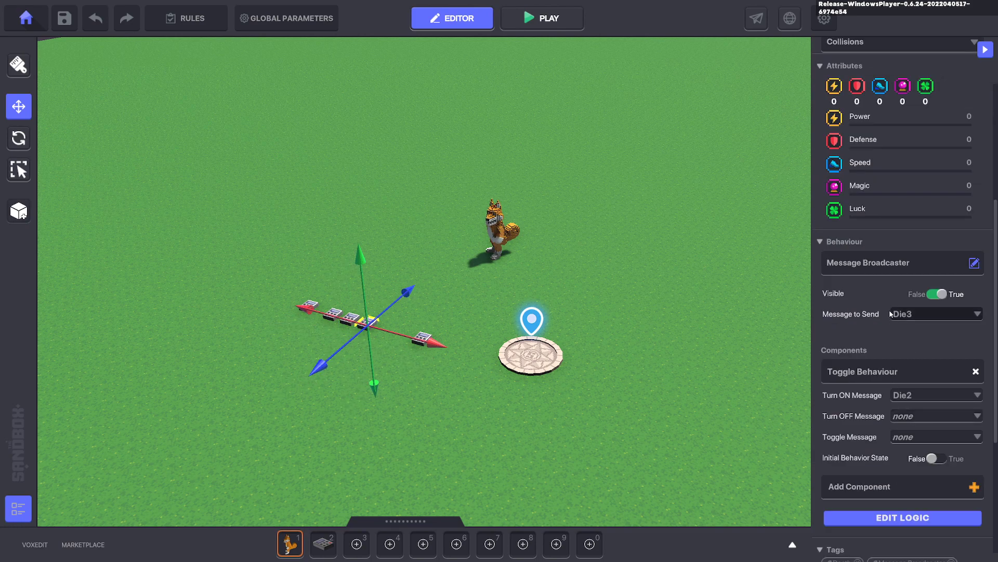
Set the fourth broadcaster's Turn ON message to Die3 and its message to send to Die4
click(905, 395)
text(Die3)
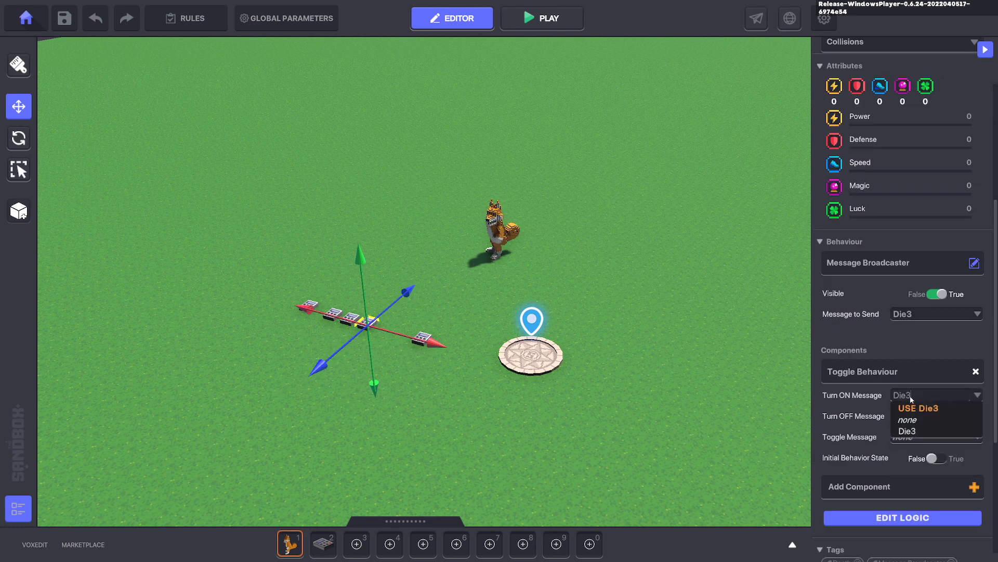
click(910, 408)
click(921, 315)
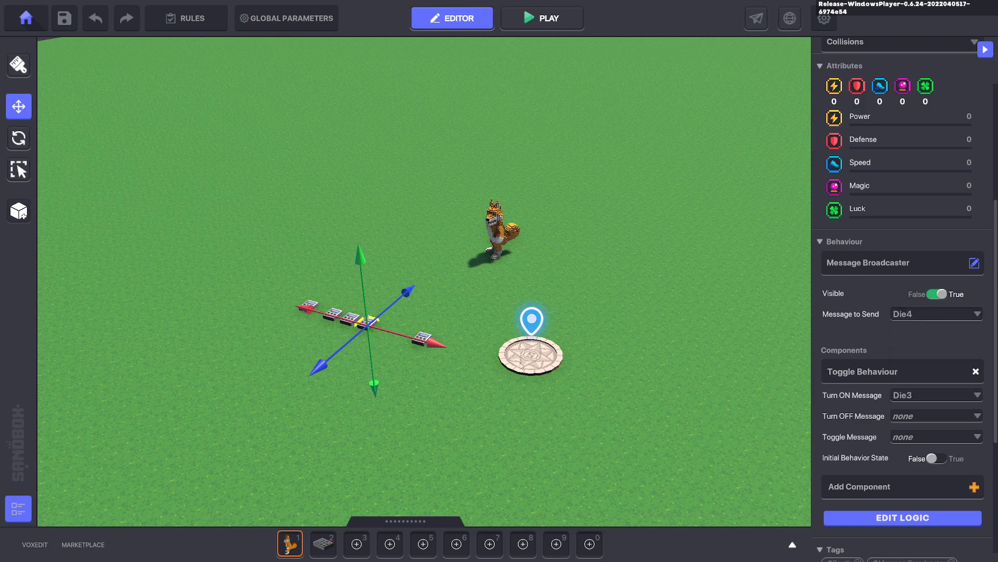
Duplicate the Die4 broadcaster along the row, then set the copy's Turn ON message to Die4 and its message to send to Die5
shift+drag(356, 365, 348, 388)
scroll(908, 380, down, 8)
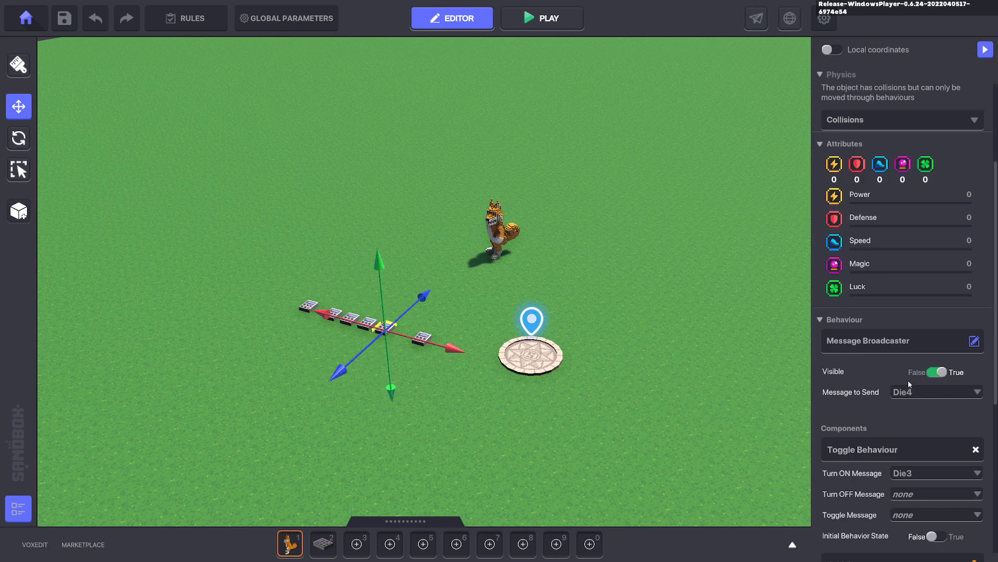
click(913, 241)
text(Die4)
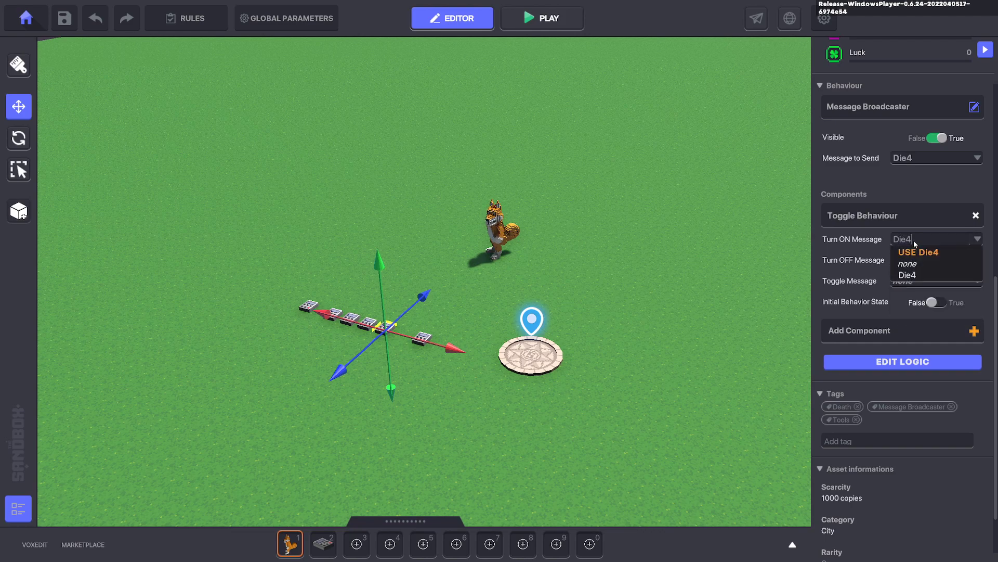
click(920, 250)
click(926, 155)
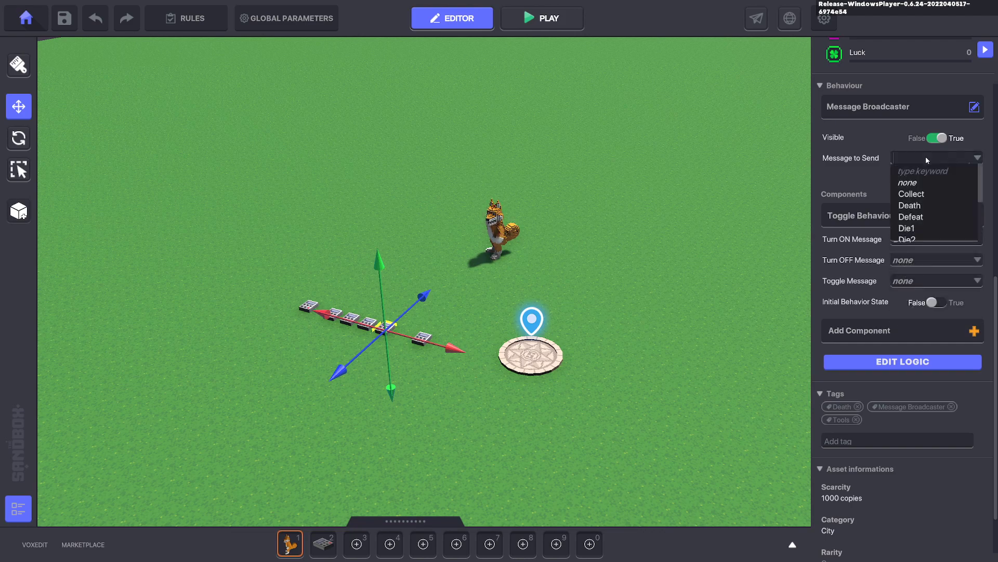
text(Die5)
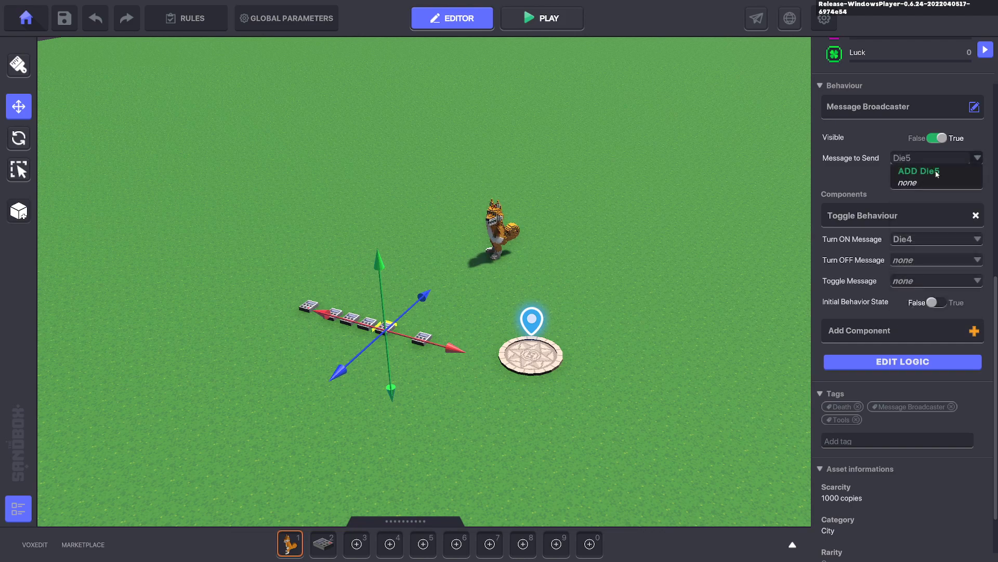
Set the Defeat message of the Defeat switch at the end of the row to Die5
click(423, 337)
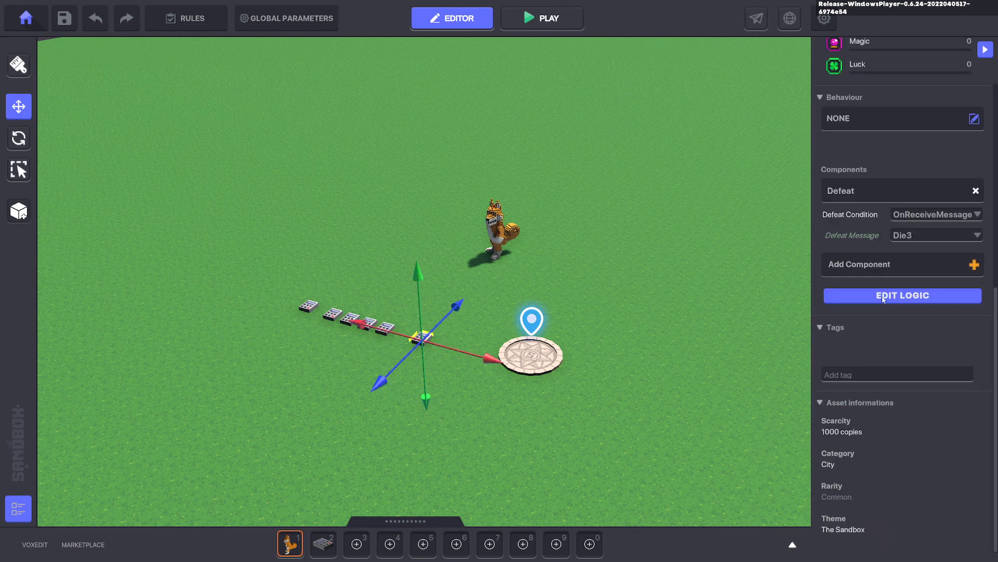
click(910, 237)
text(Di)
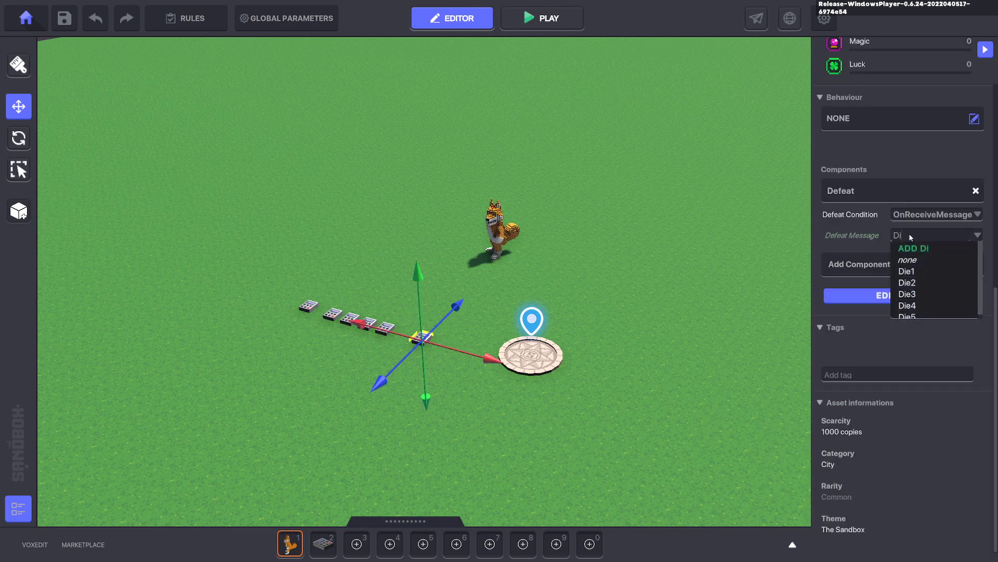
text(e5)
click(505, 233)
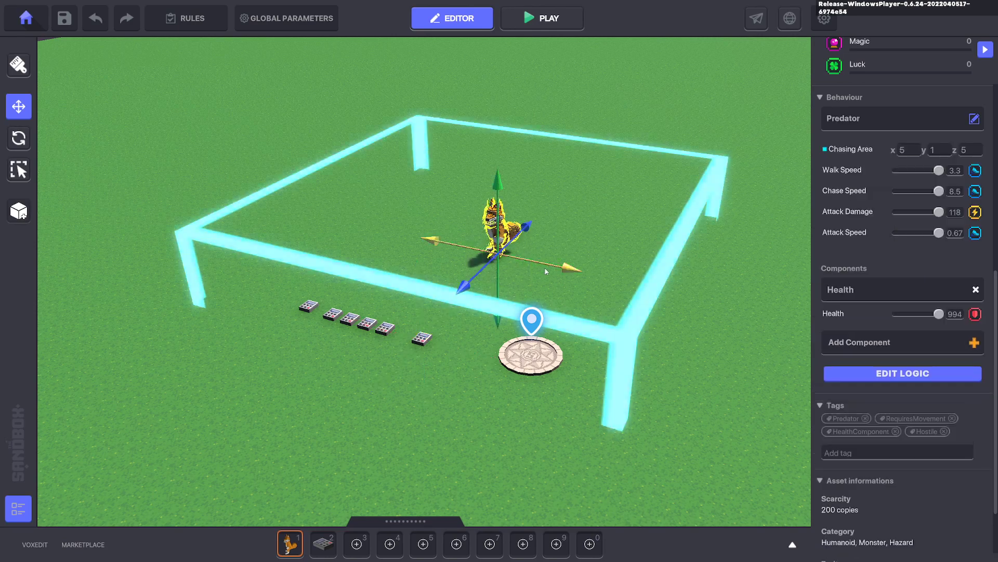
Change the Life Counter quest's death amount to 5 in the rules and close them
drag(547, 267, 374, 223)
click(624, 216)
click(184, 19)
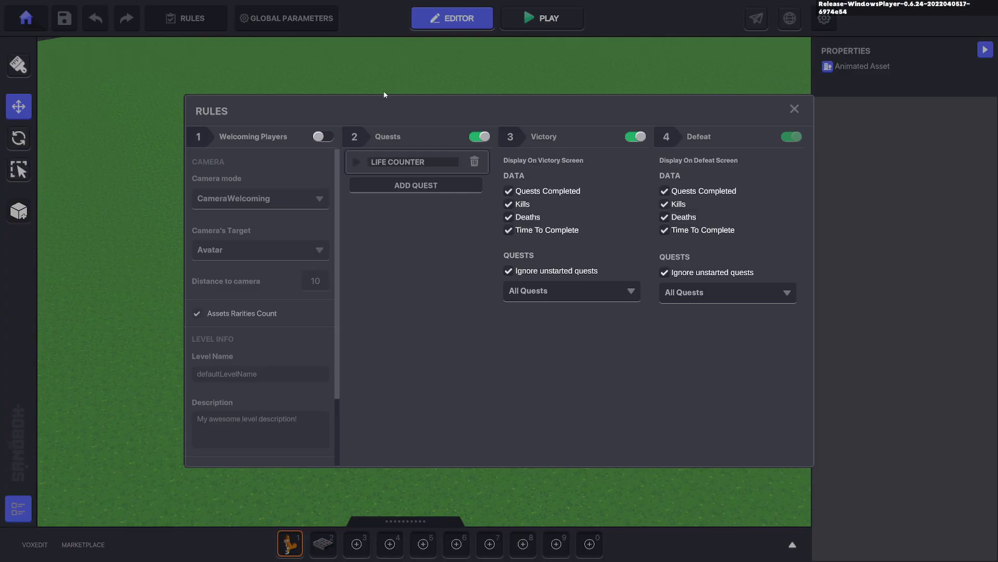
click(355, 162)
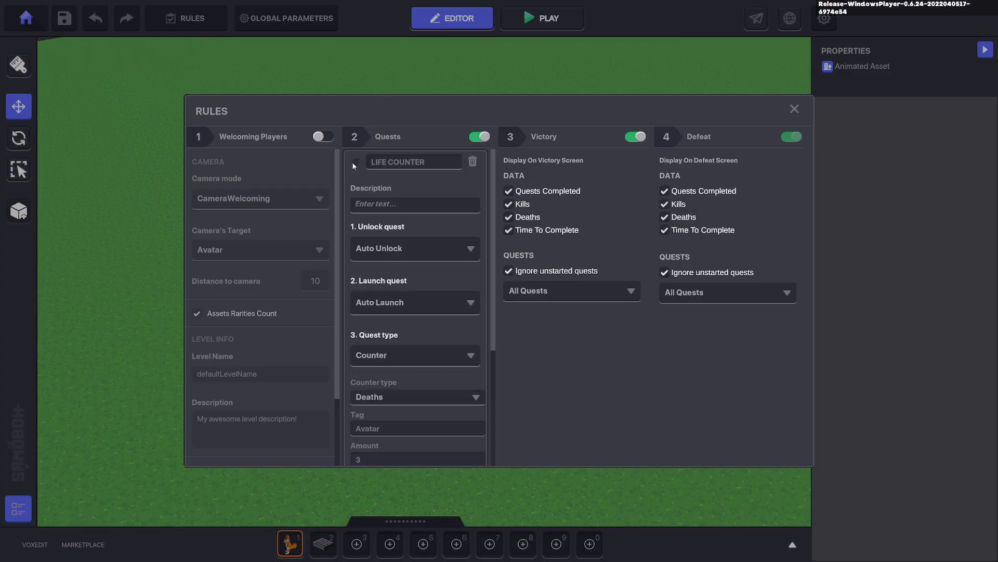
click(373, 458)
click(794, 110)
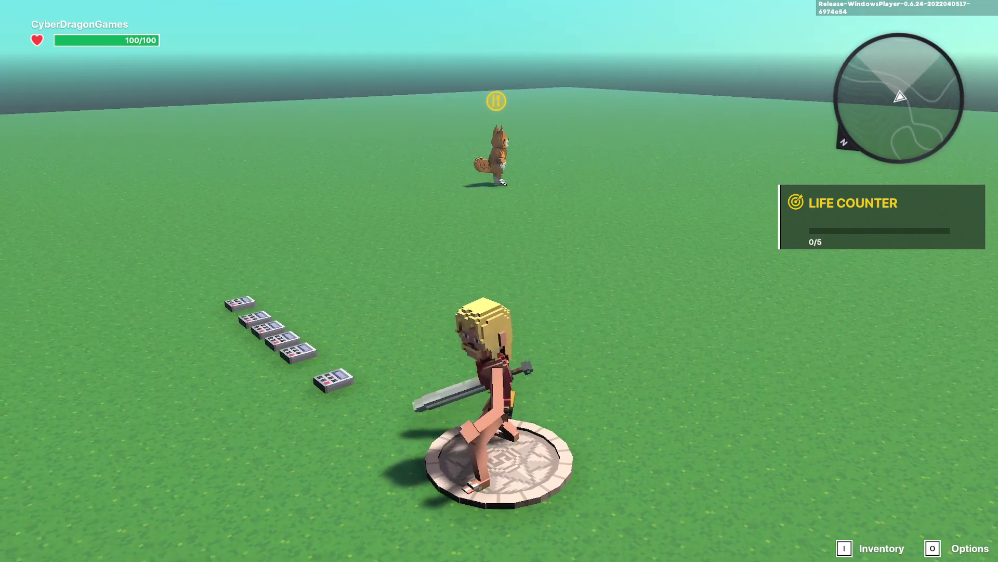
Playtest the life counter by running the avatar into the fox predator and letting it die repeatedly
key(w)
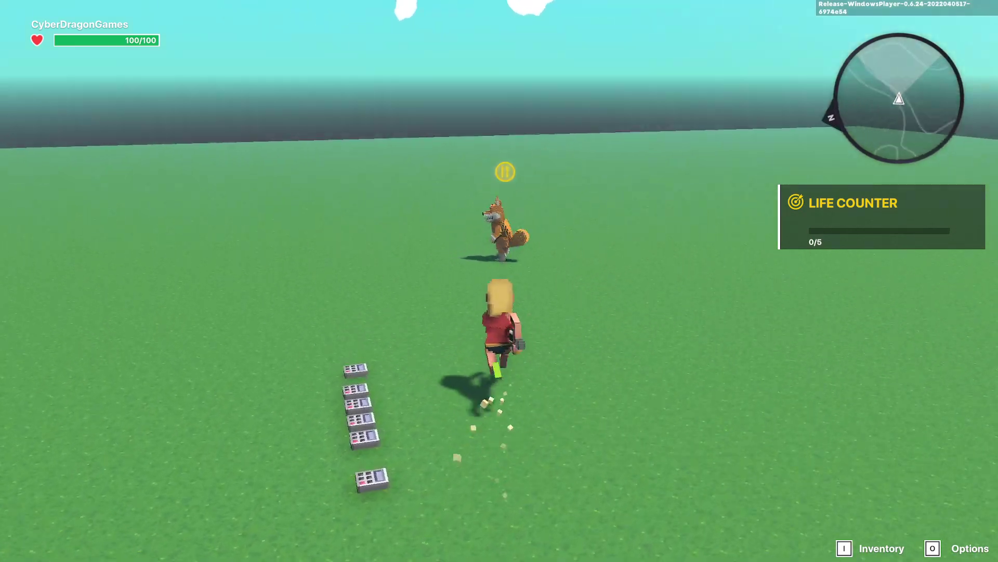
key(w)
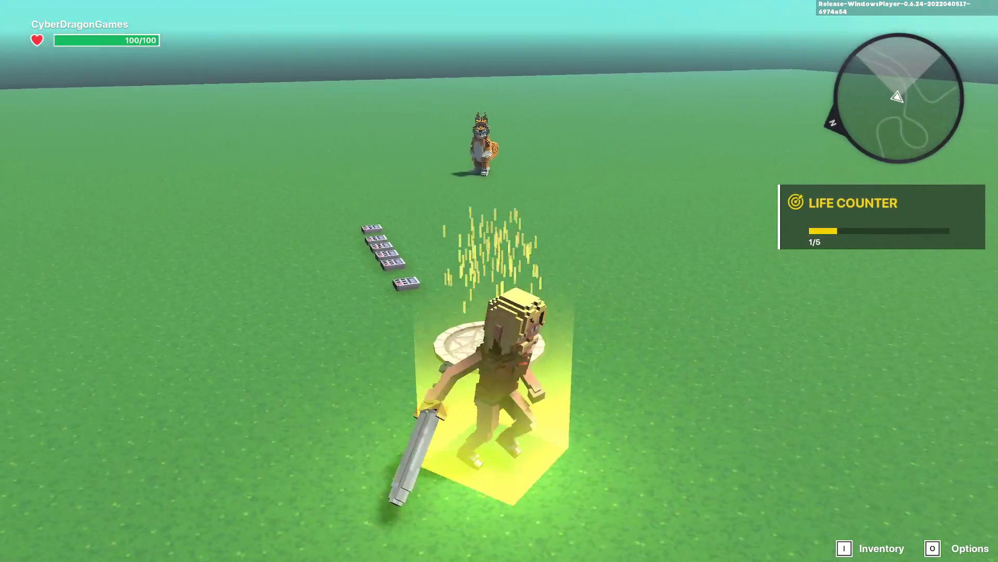
key(w)
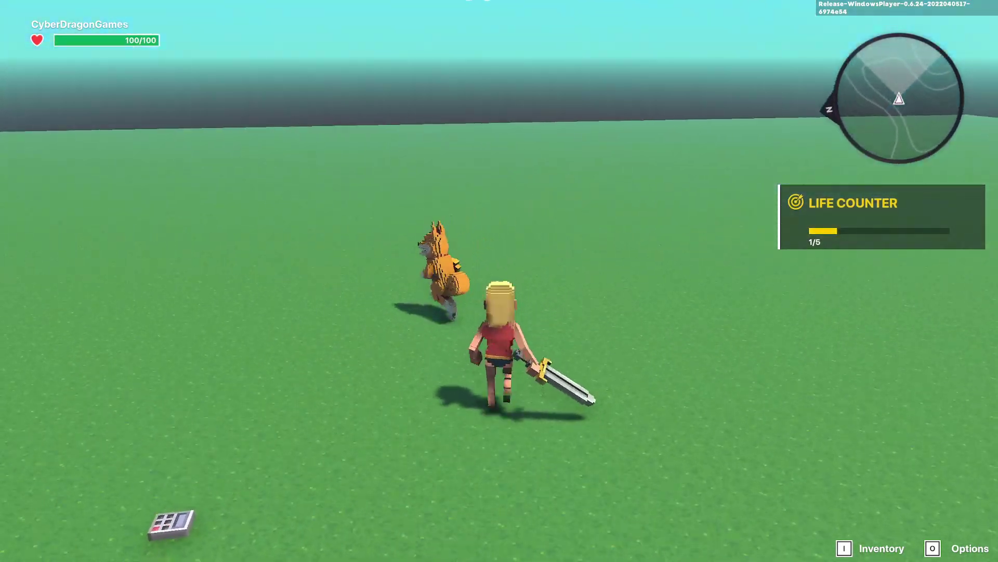
key(w)
click(500, 280)
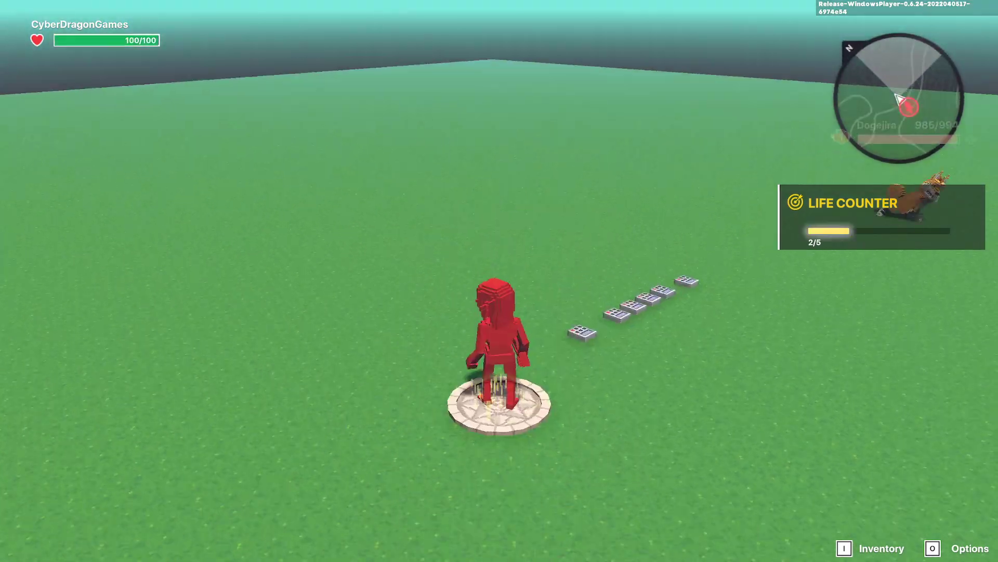
key(w)
click(499, 281)
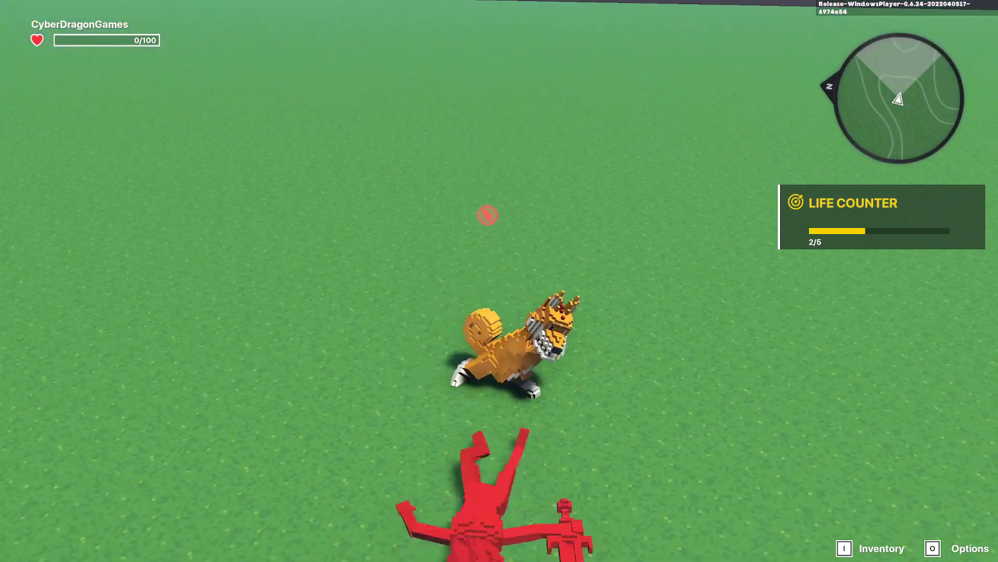
key(w)
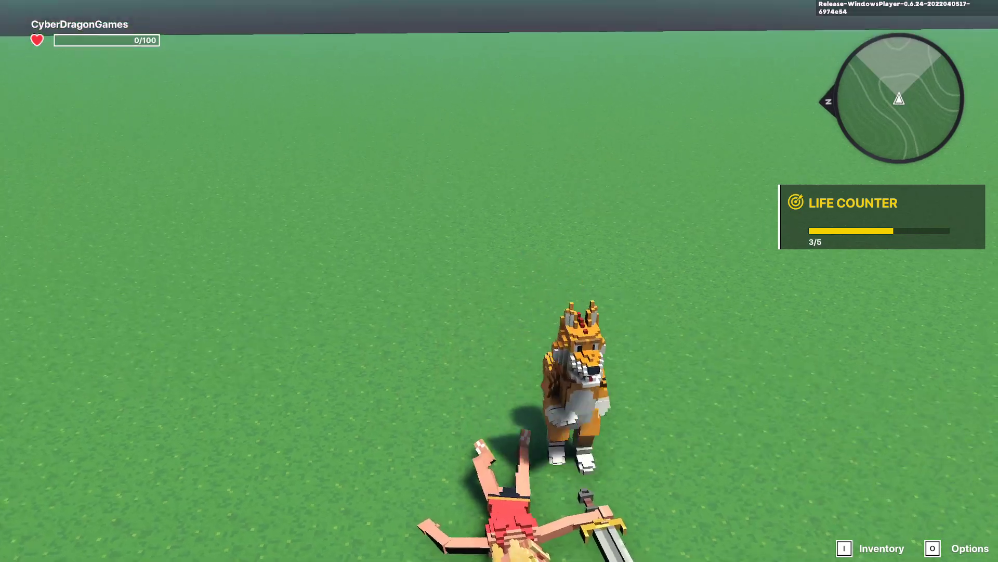
key(w)
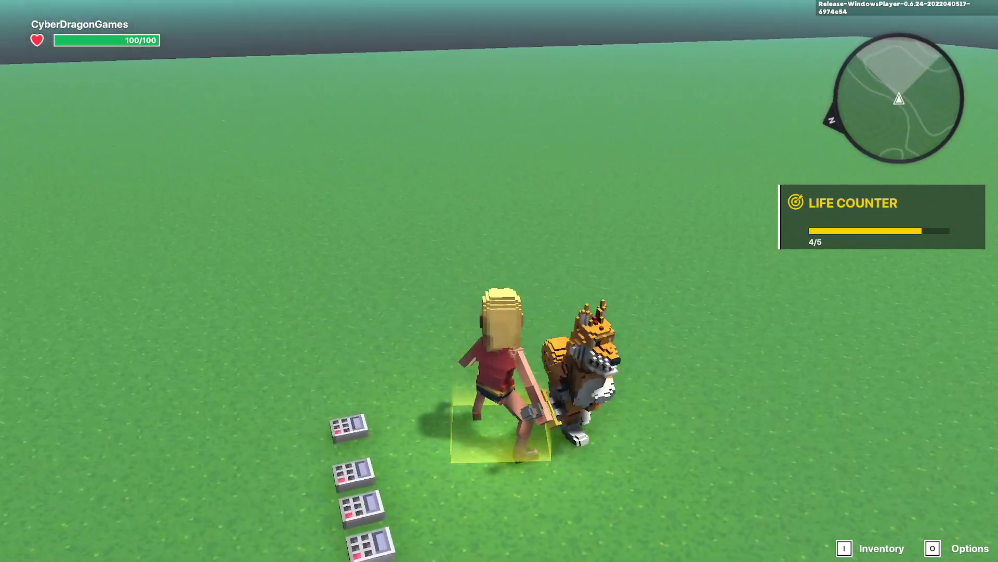